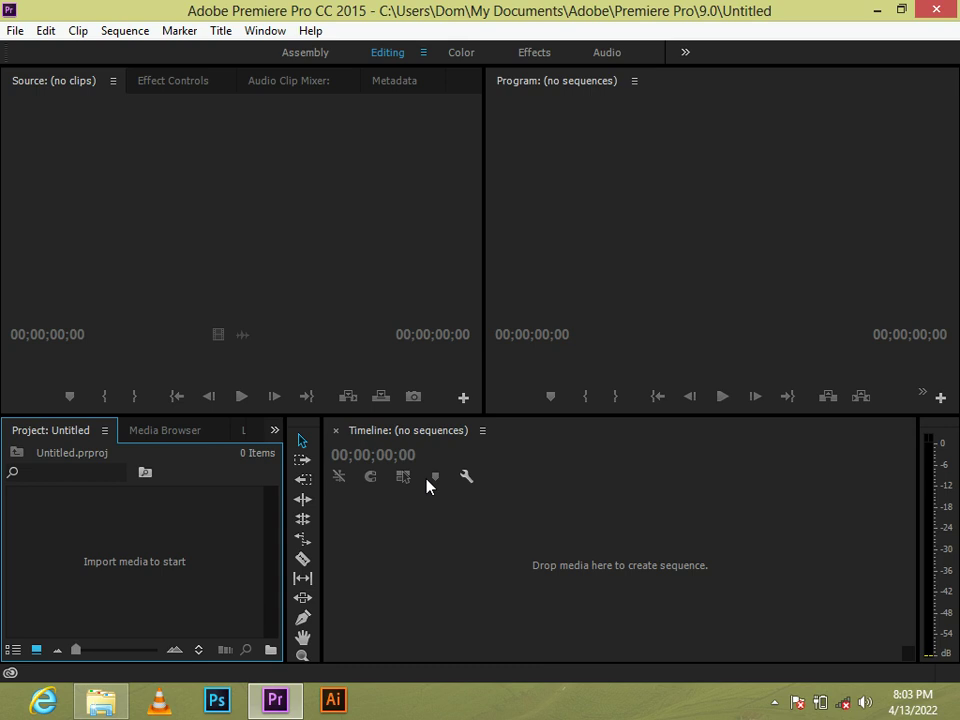
Step: Start a new Premiere project via File > New > Project to reach the New Project dialog
click(428, 485)
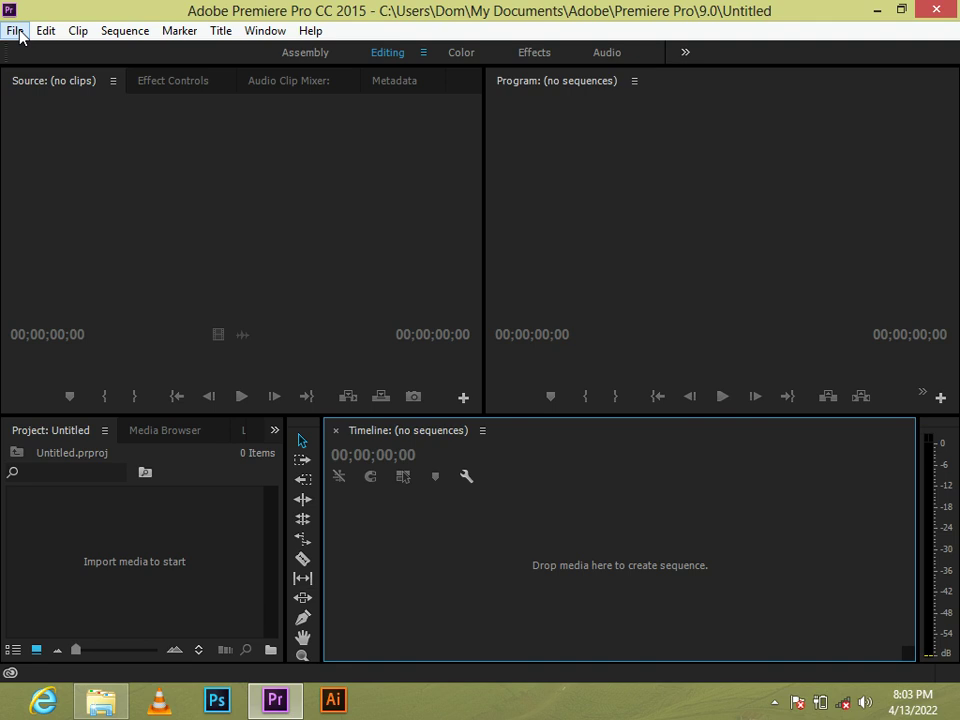
click(16, 31)
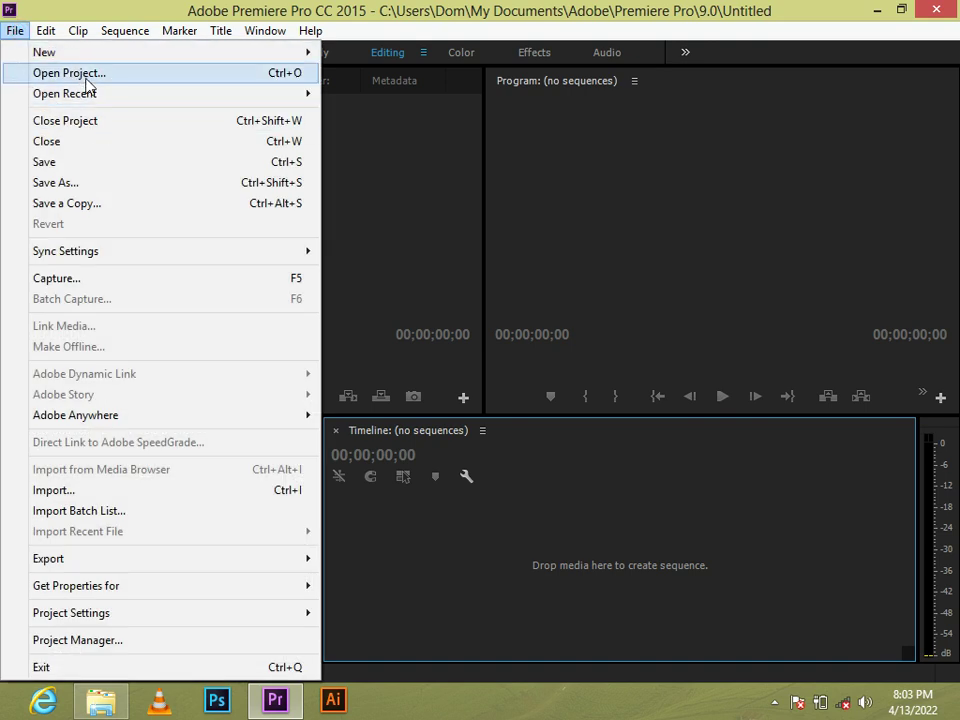
mouse_move(80, 58)
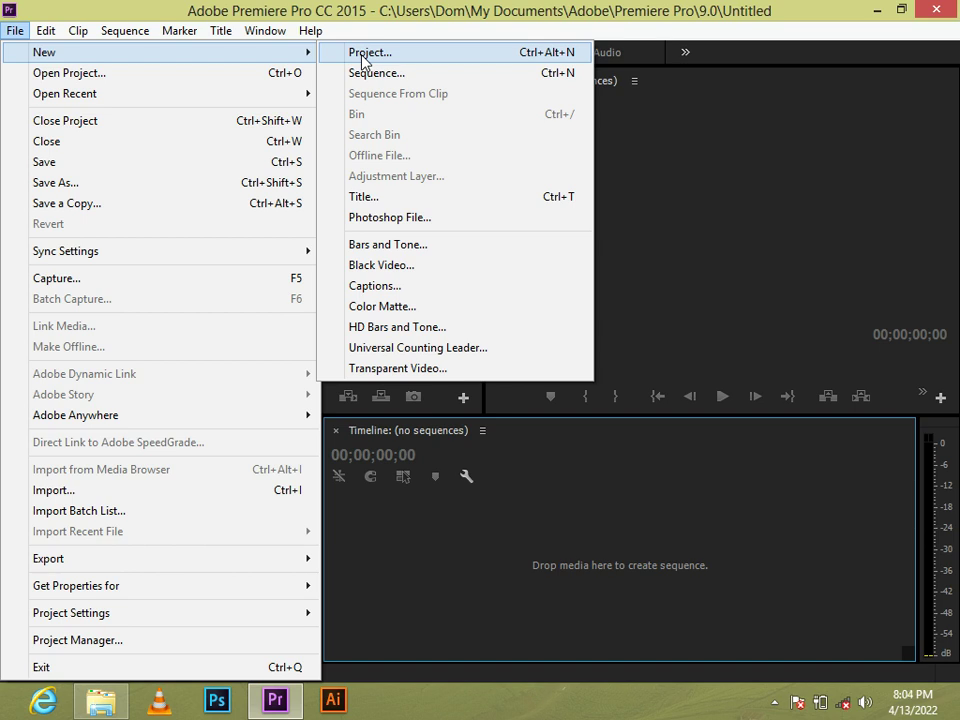
click(362, 58)
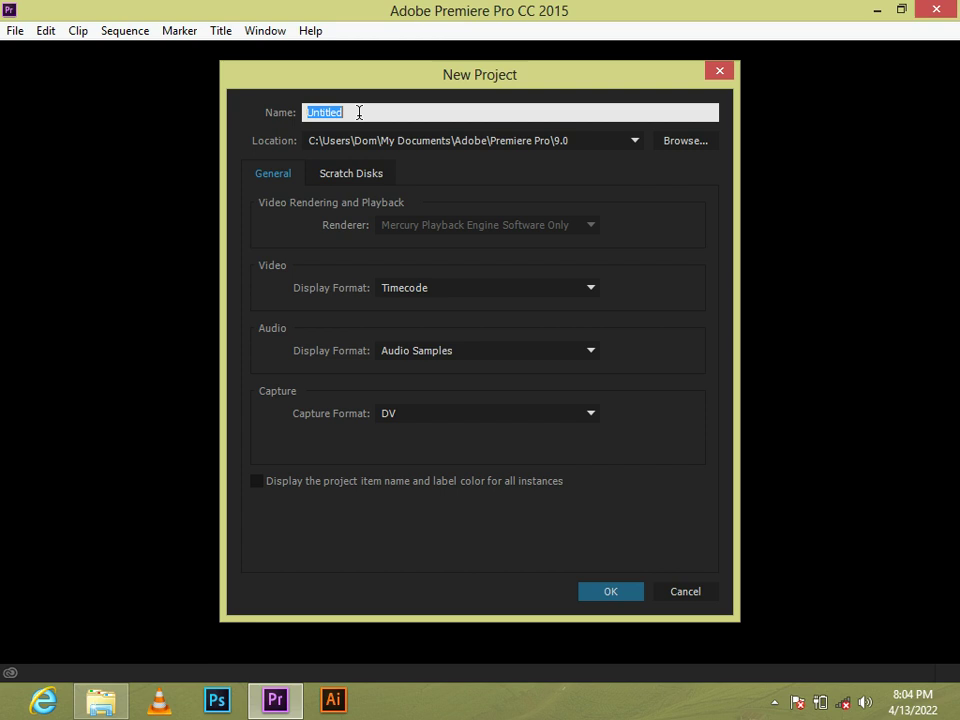
Step: Replace 'Untitled' with the project name 'movie', correcting mistyped letters along the way
key(BackSpace)
text(ad)
key(BackSpace)
key(BackSpace)
text(A)
text(do)
text(e)
key(BackSpace)
text(e)
key(BackSpace)
key(BackSpace)
text(o)
key(BackSpace)
key(BackSpace)
key(BackSpace)
text(m)
text(ovie)
Step: Keep Timecode video display, Audio Samples audio and DV capture format, then create the project
click(460, 354)
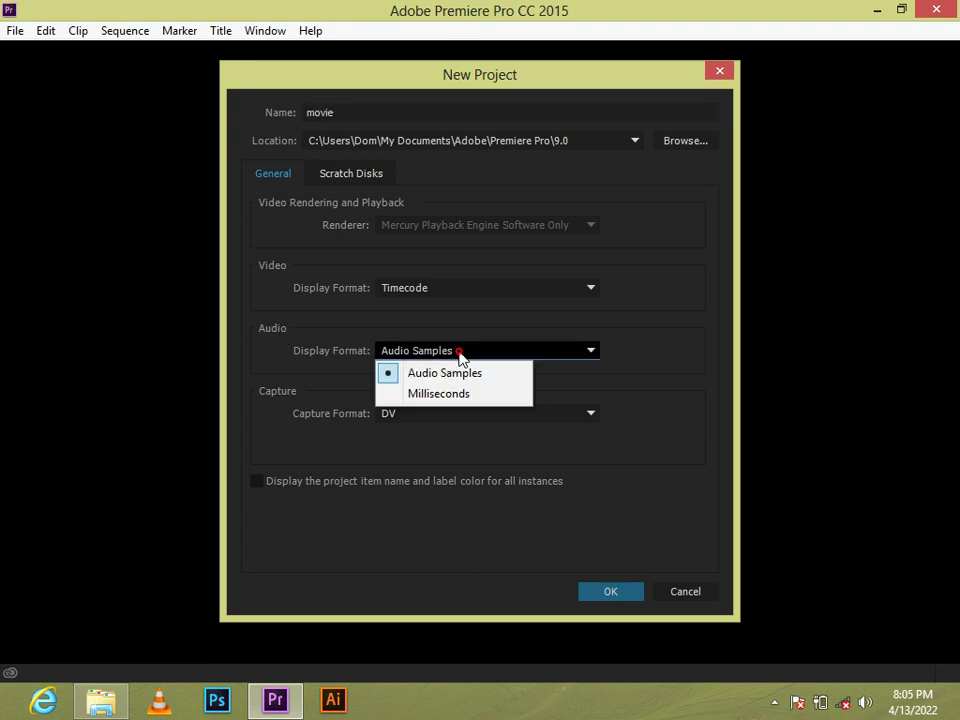
click(433, 288)
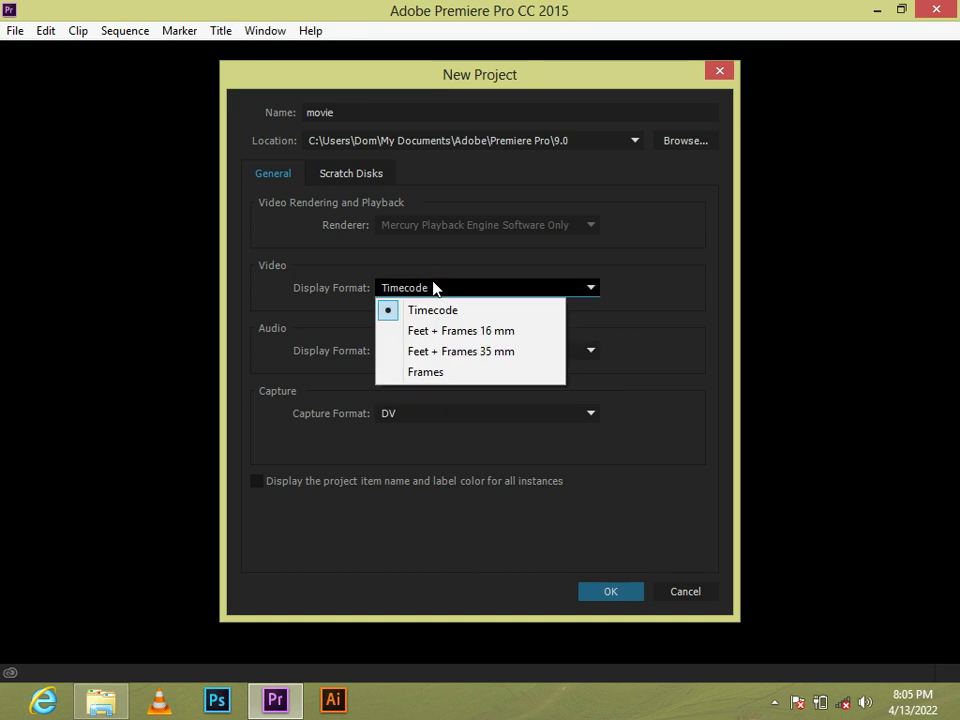
click(326, 270)
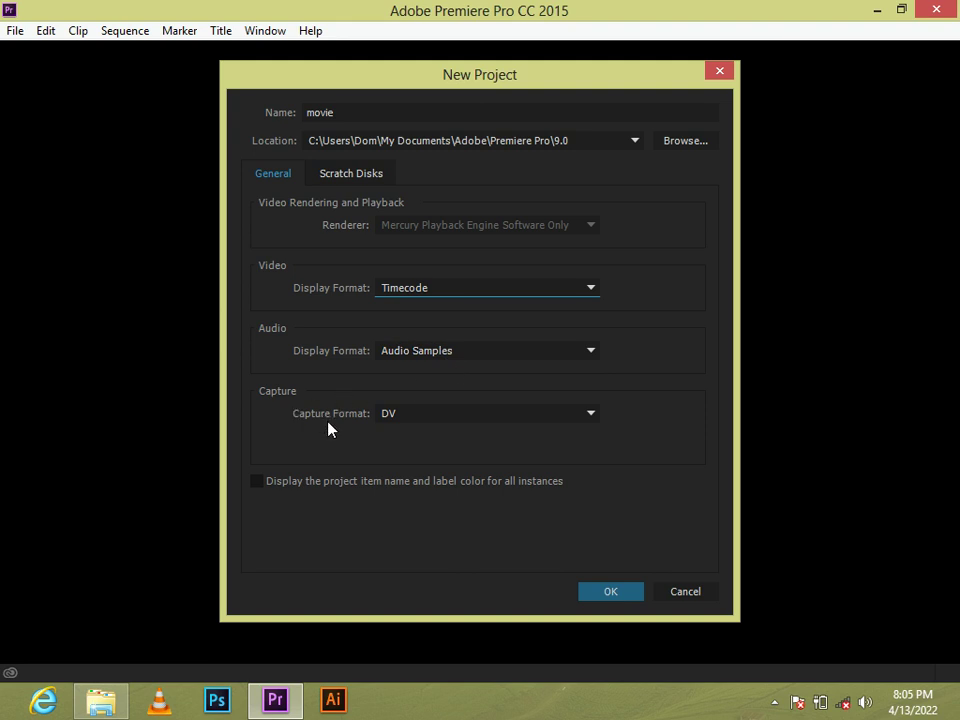
click(406, 418)
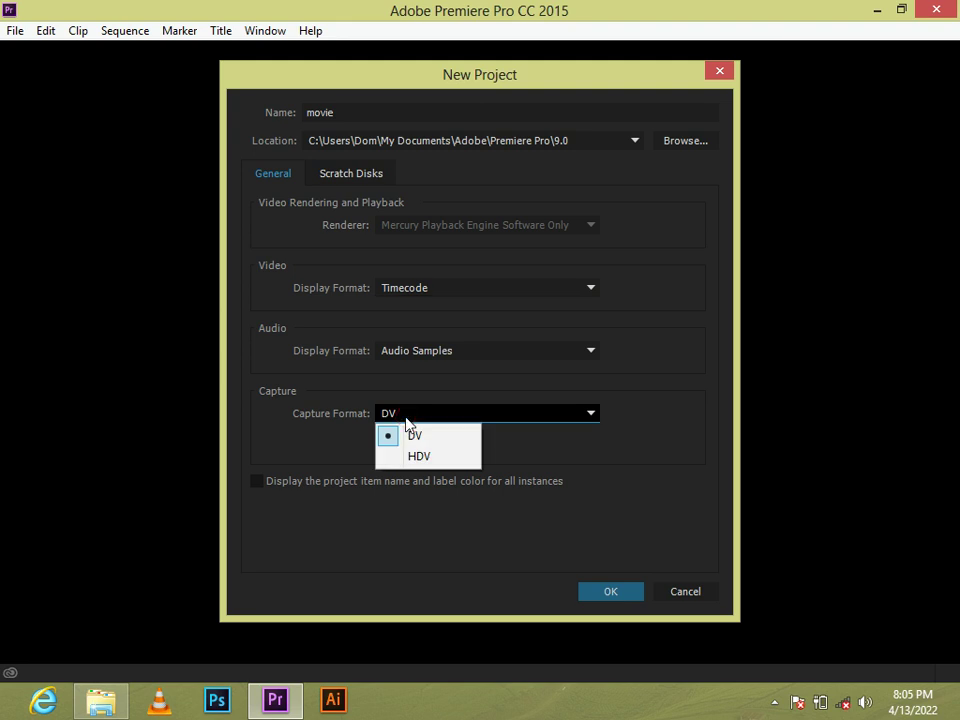
click(355, 434)
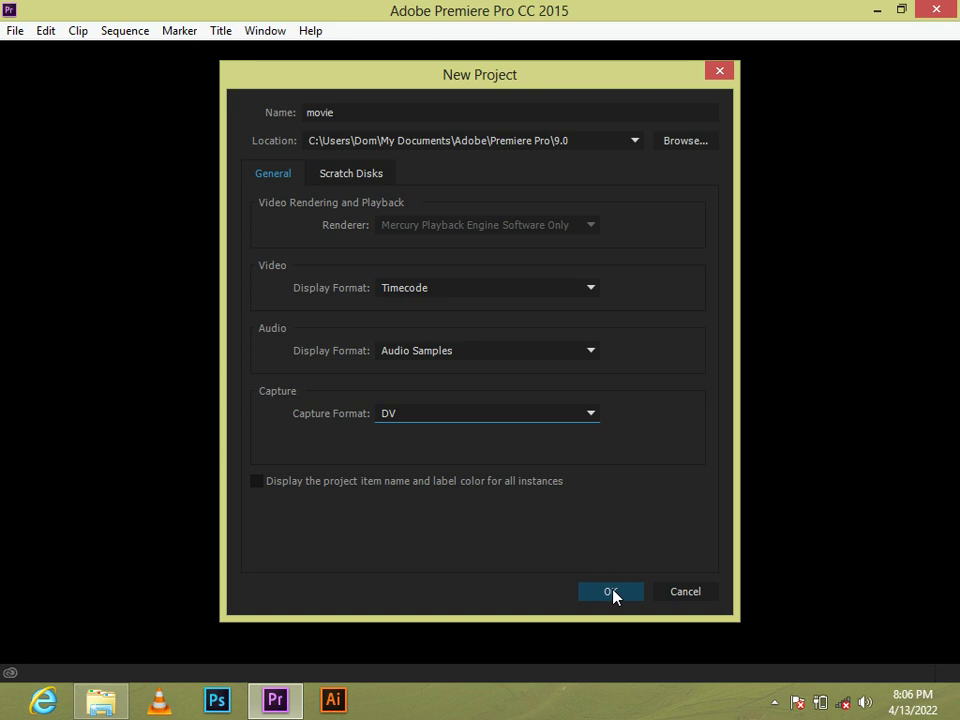
click(611, 592)
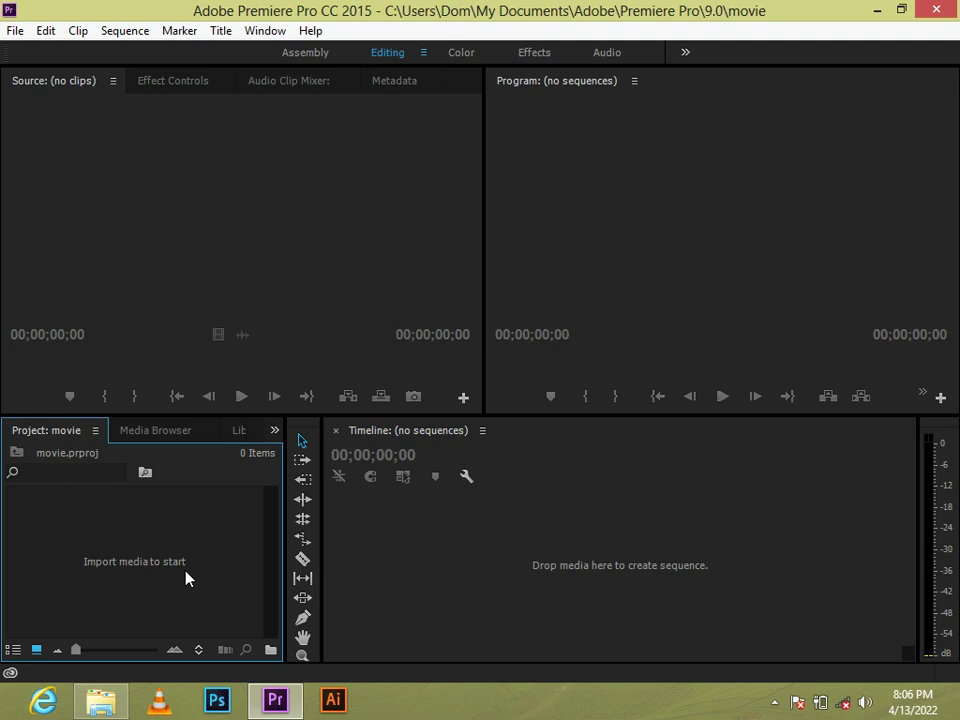
Step: Open the Import dialog from the empty Project panel of the movie project
double_click(185, 571)
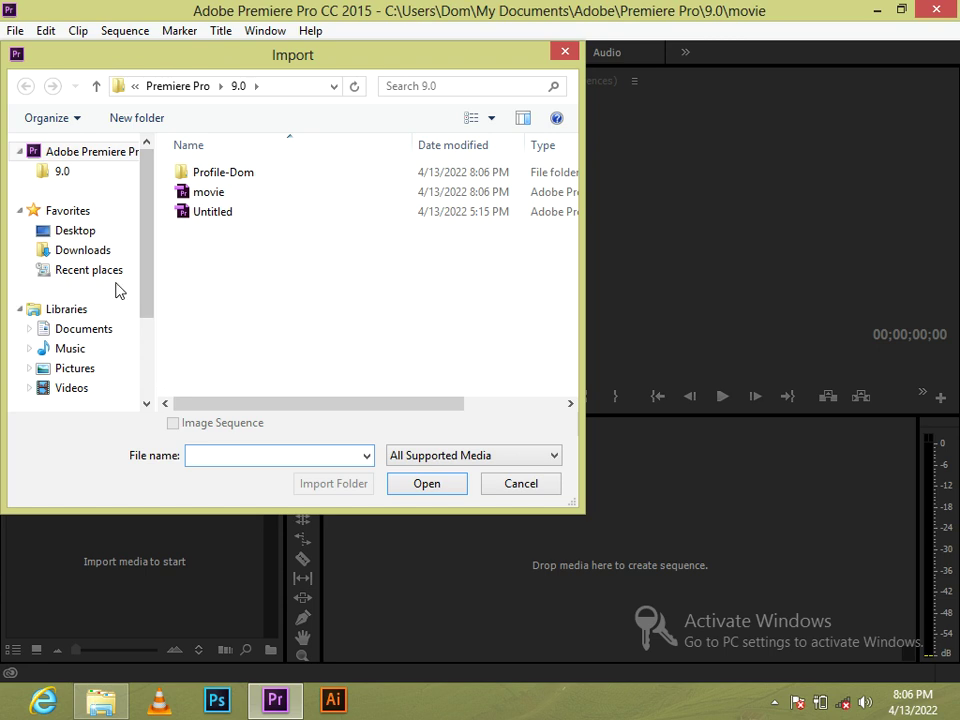
Step: Browse the Import dialog to E:\PHOTOSHOP WORK\3rd STREET d\BACKGROUND\AMAZING\r
click(146, 362)
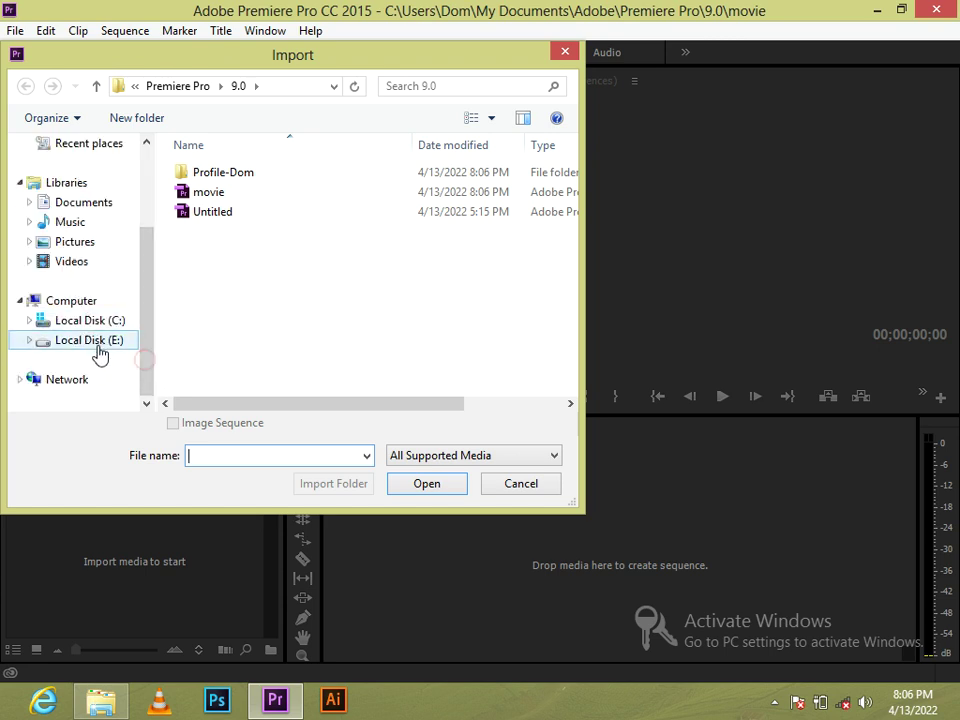
click(99, 346)
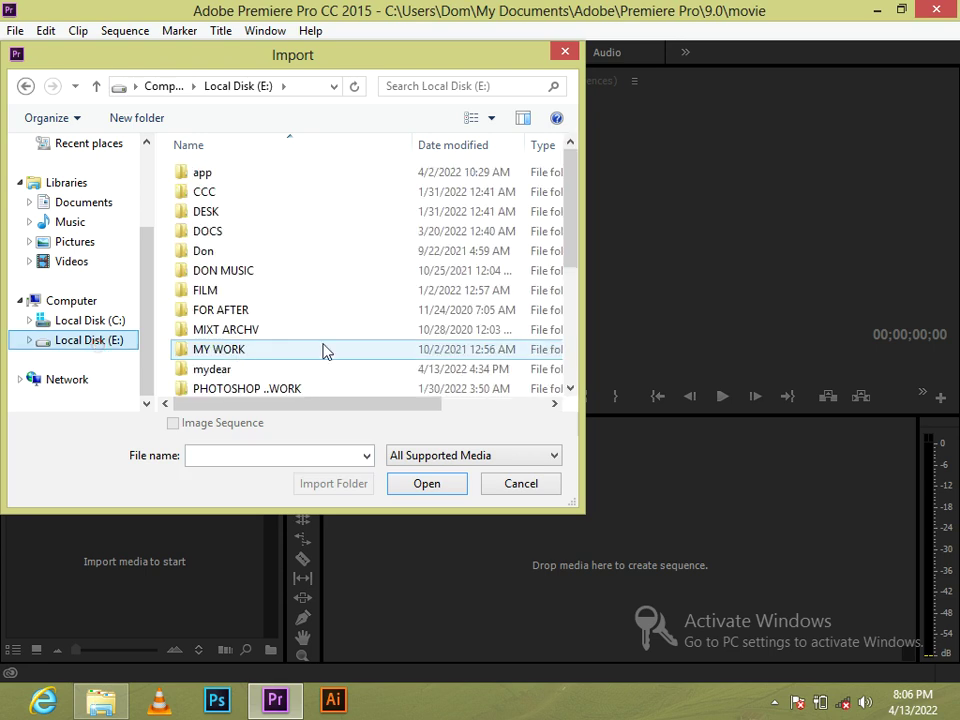
click(567, 325)
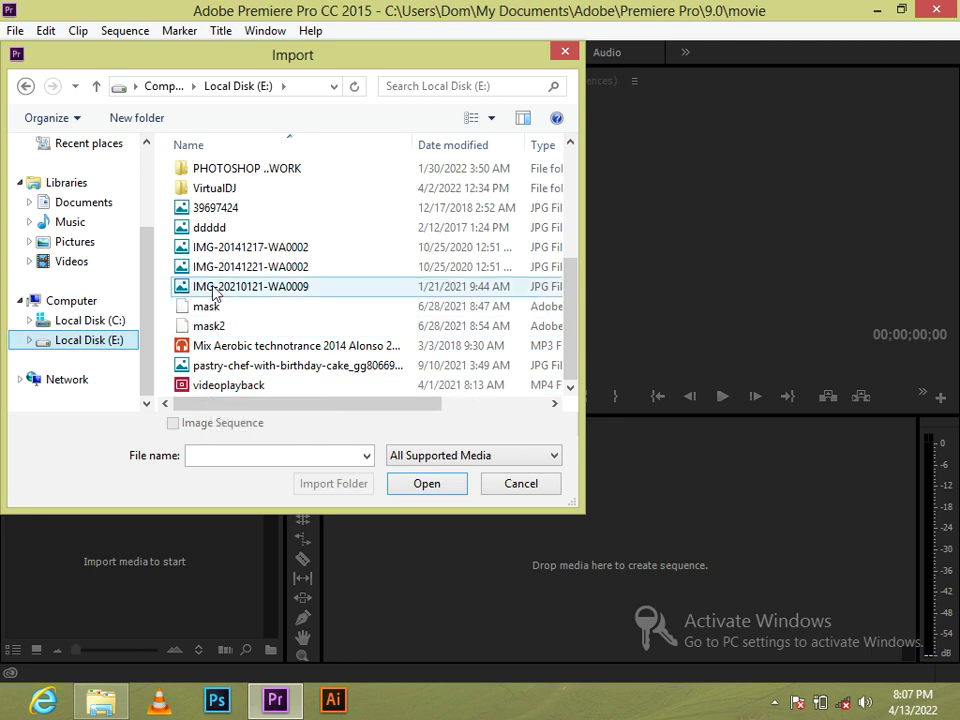
mouse_move(213, 291)
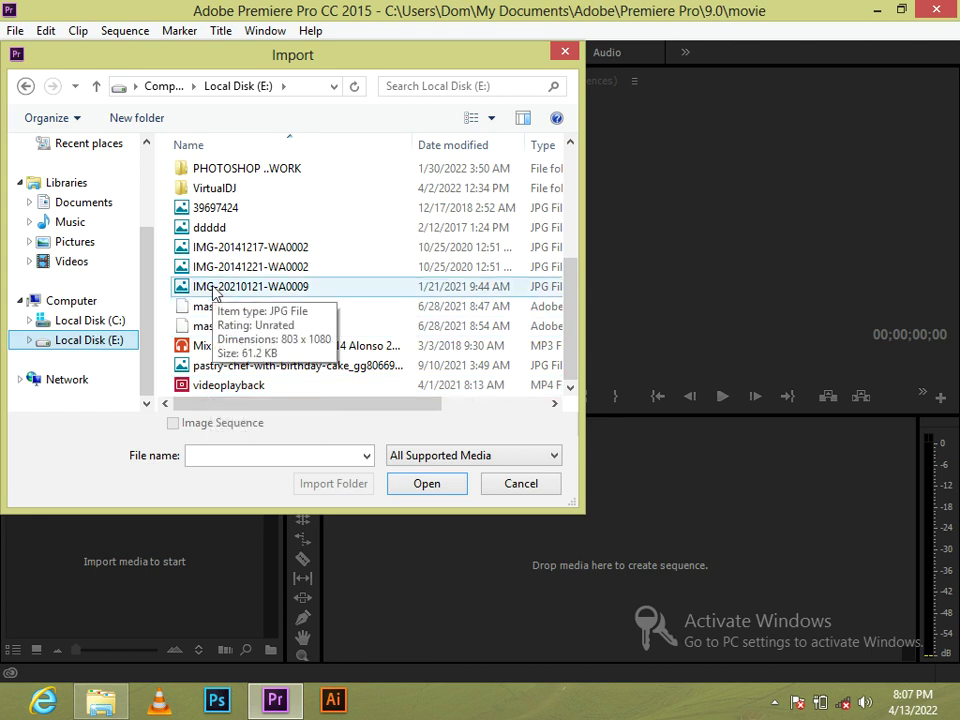
double_click(242, 172)
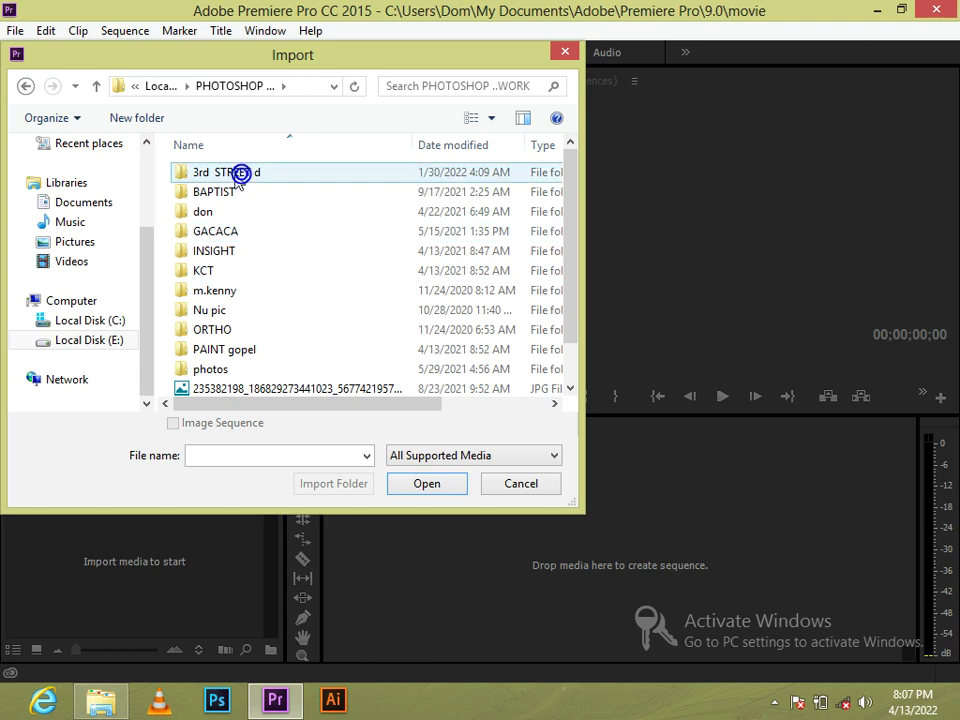
double_click(236, 177)
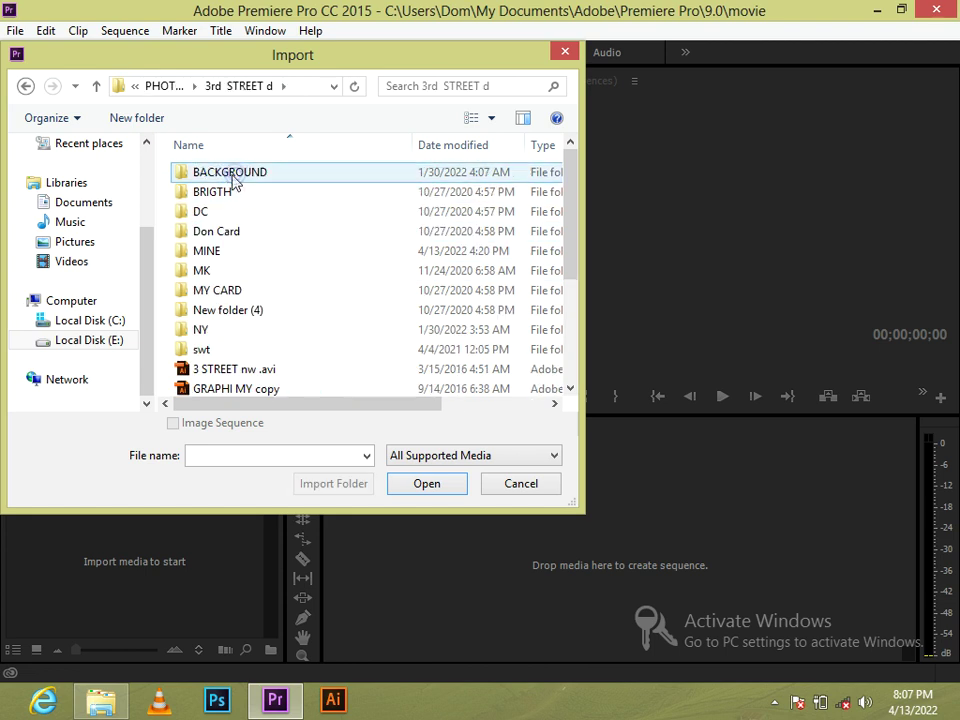
double_click(234, 178)
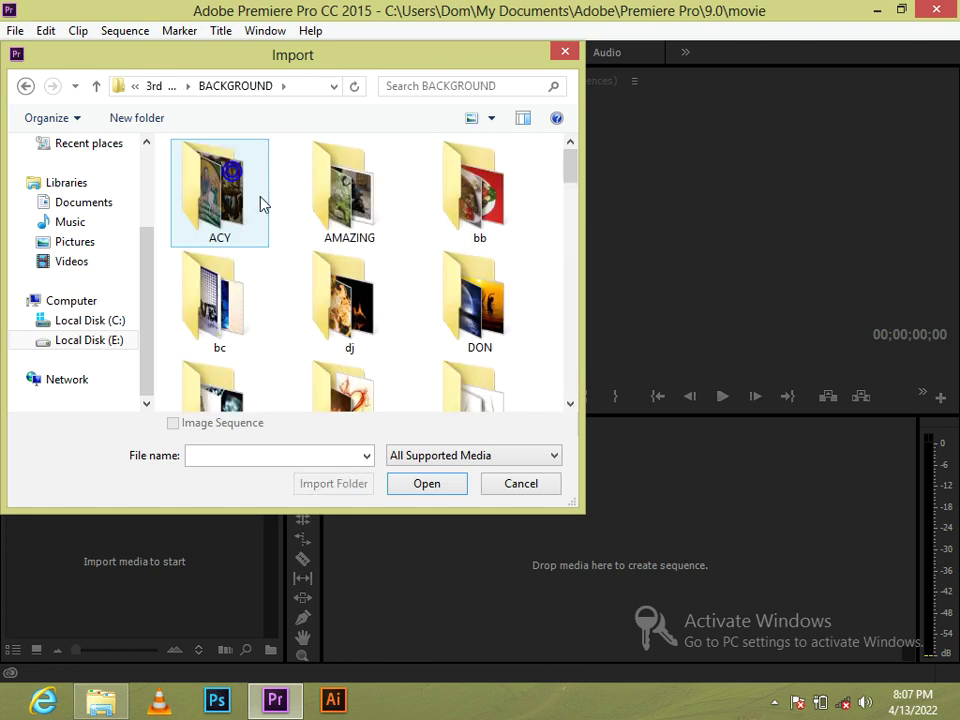
double_click(348, 183)
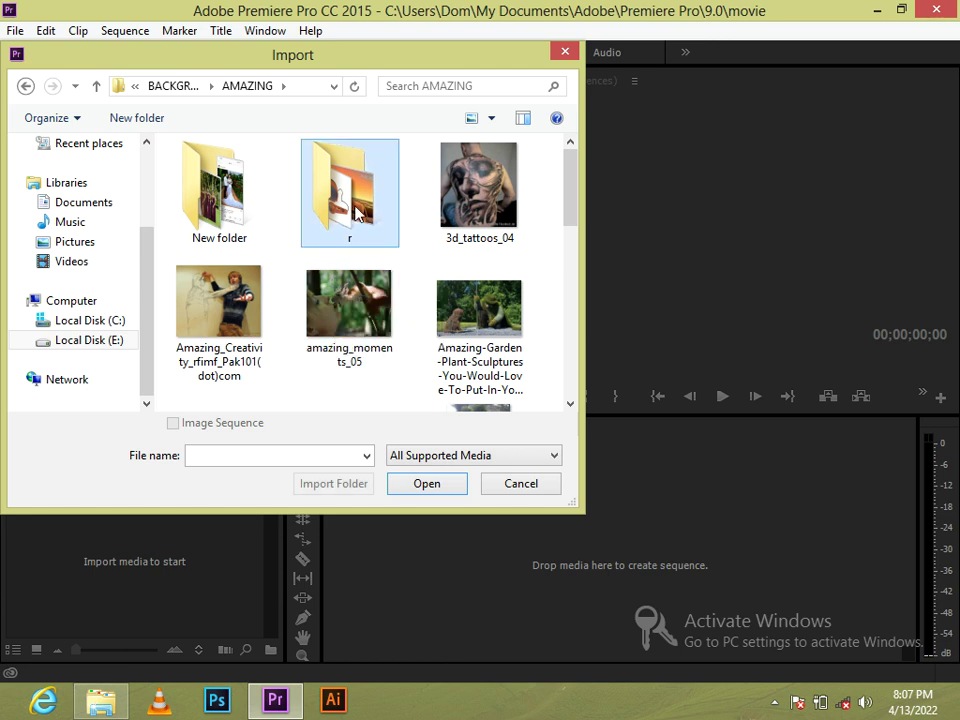
double_click(355, 213)
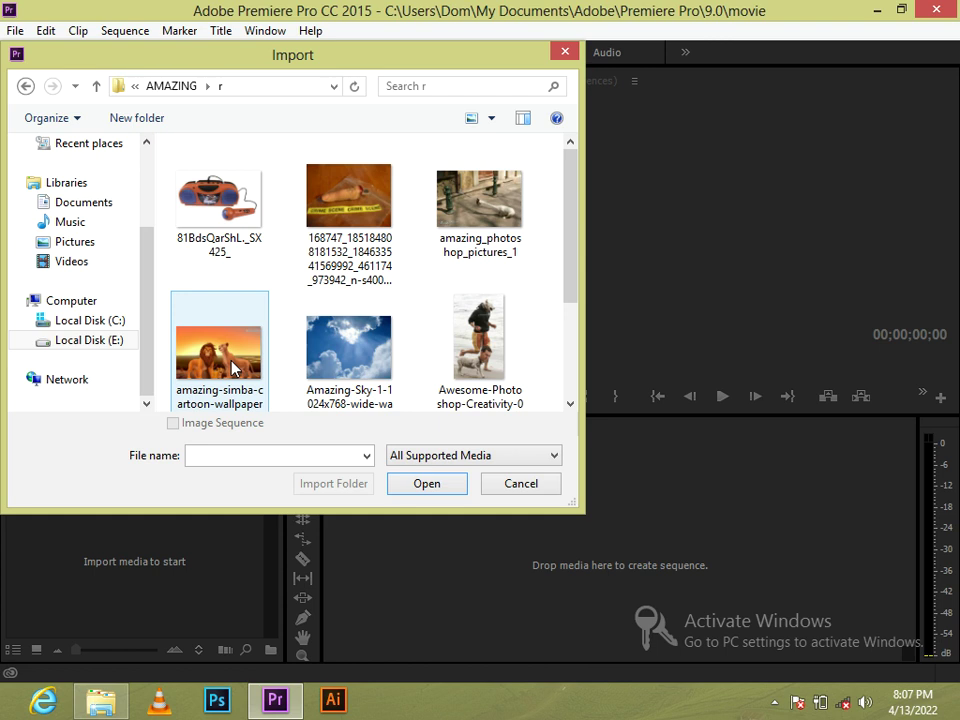
Step: Import Amazing-Sky-1-1024x768-wide-wallpapers.net.jpg and load it in the Source monitor
click(210, 340)
double_click(320, 345)
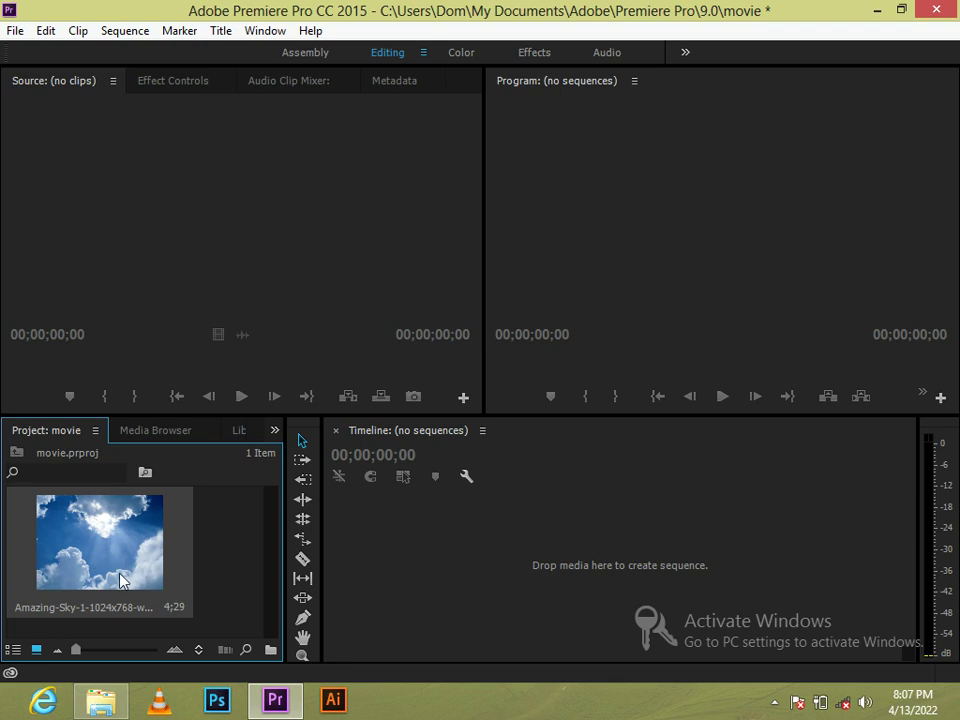
double_click(103, 543)
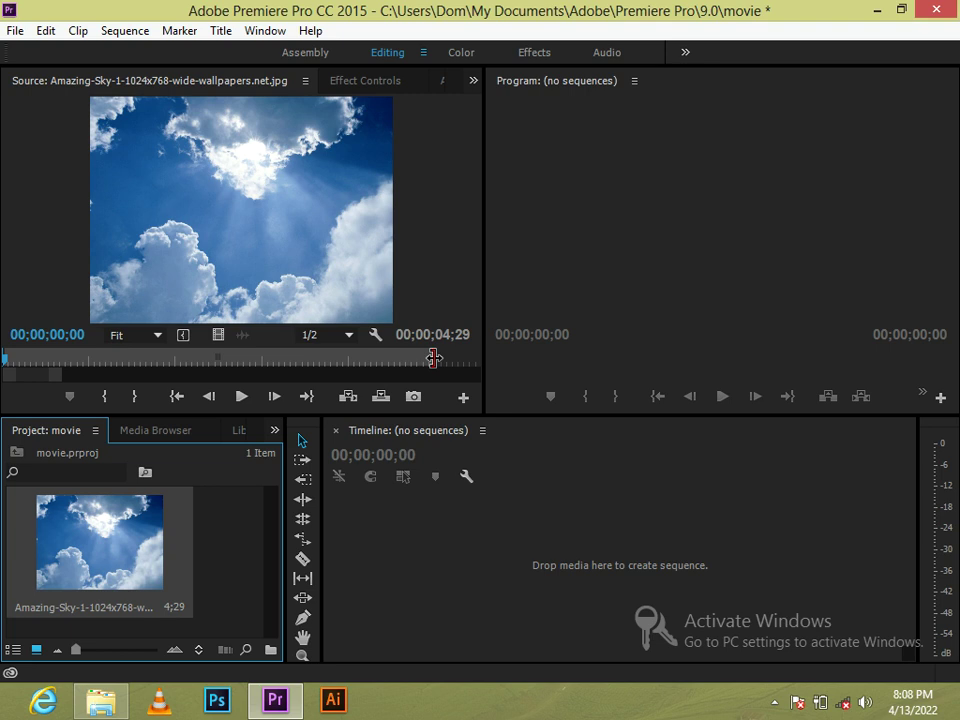
Step: Trim the sky clip in the Source monitor to start about two seconds in and end earlier
drag(434, 358, 391, 360)
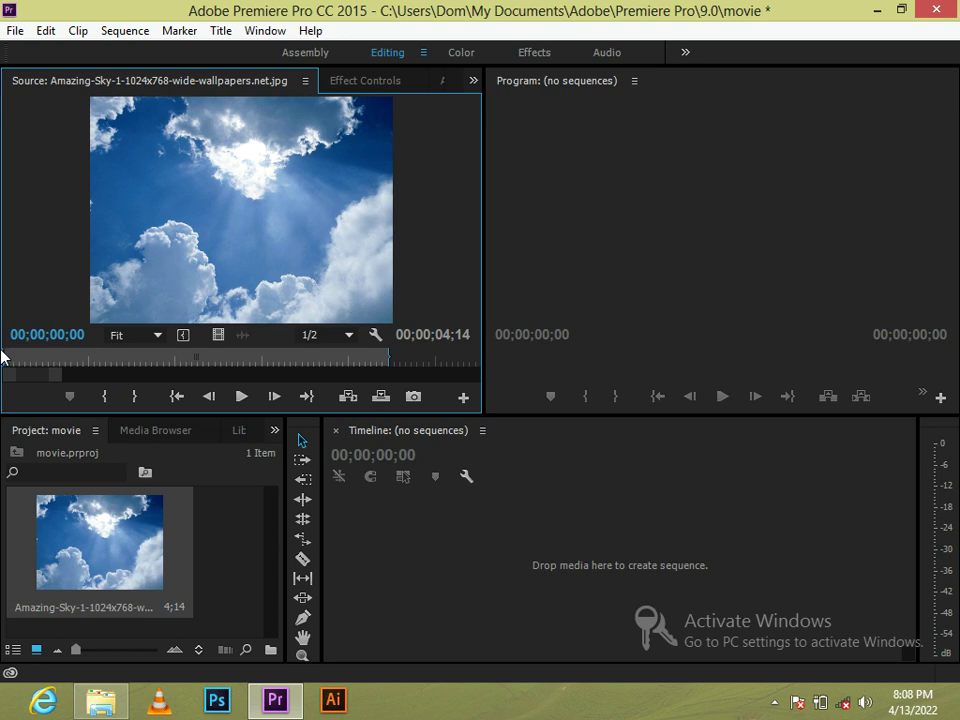
click(372, 15)
drag(432, 33, 407, 43)
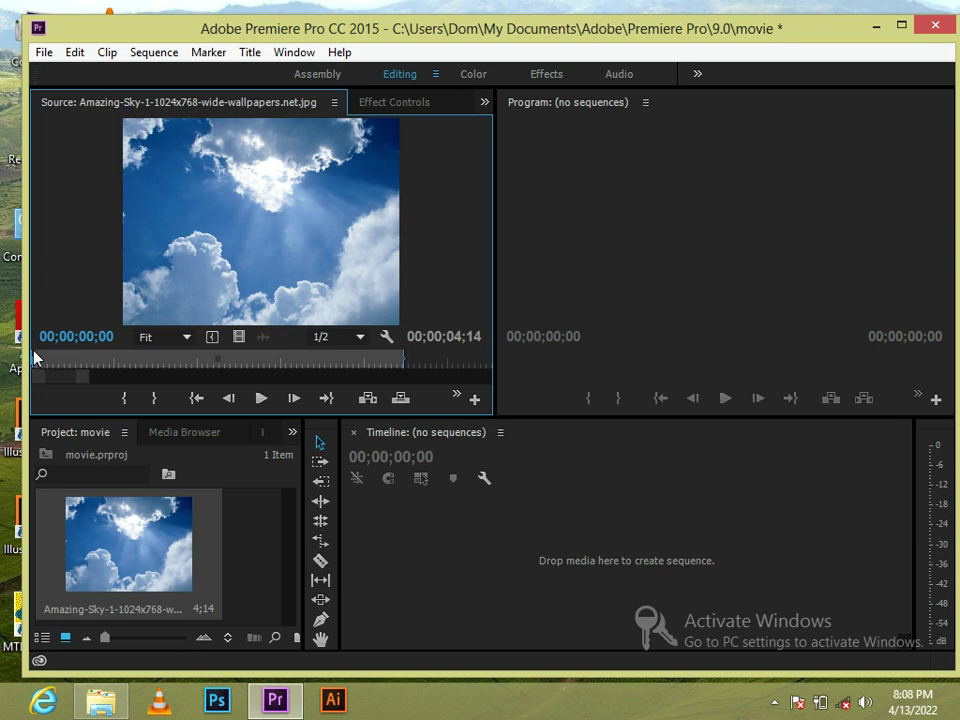
drag(33, 353, 219, 366)
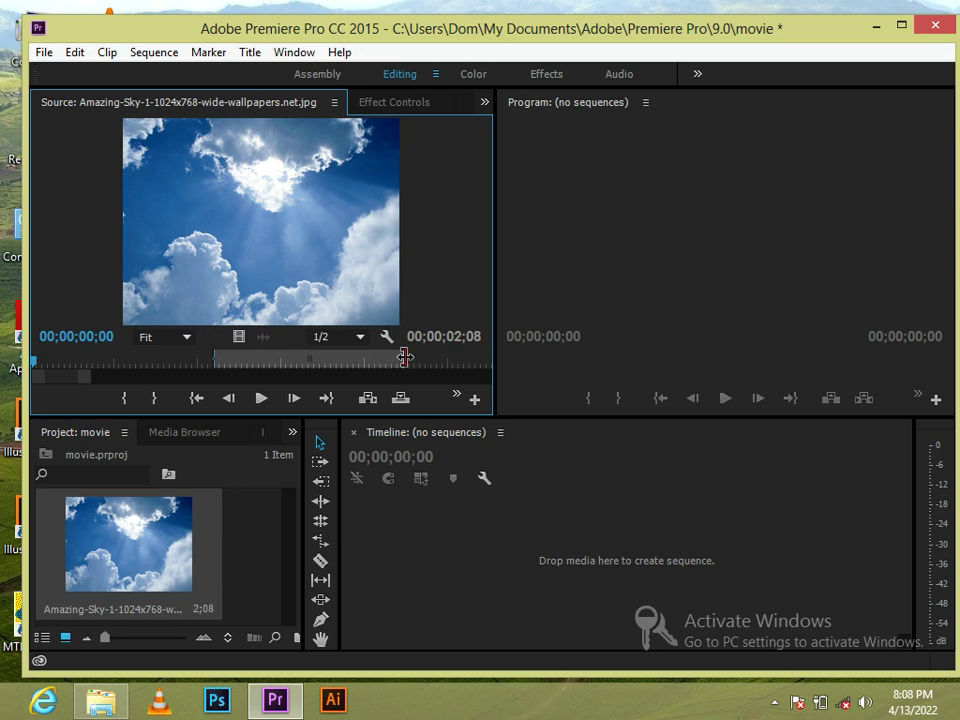
drag(395, 363, 324, 359)
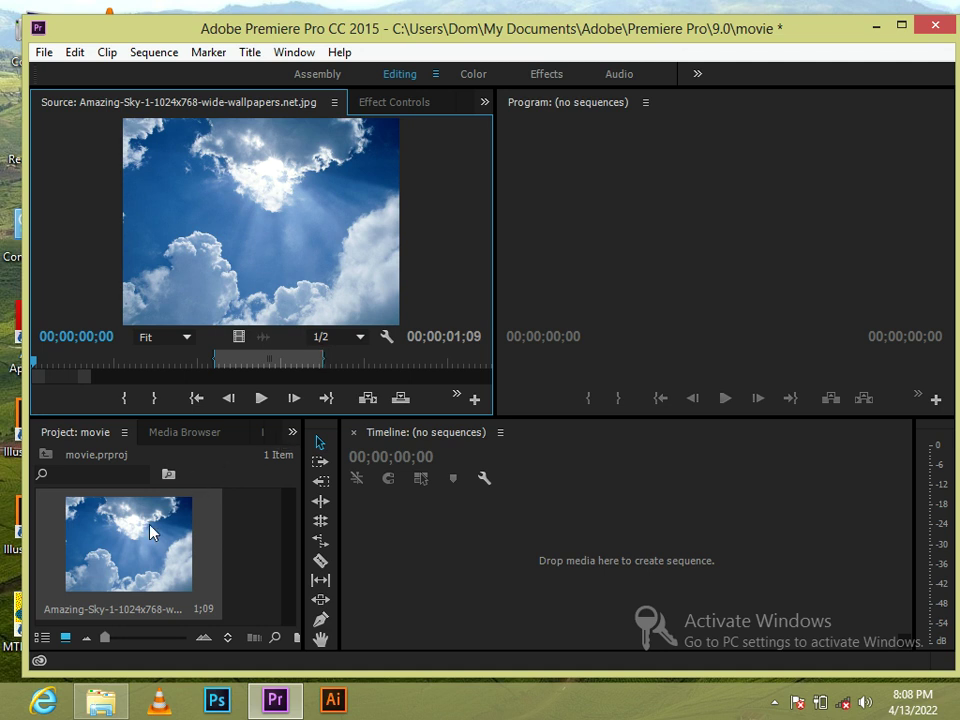
Step: Place three sky clips on V1, creating a sequence named after the sky image
mouse_move(152, 532)
mouse_down()
mouse_move(366, 570)
mouse_move(467, 557)
mouse_up()
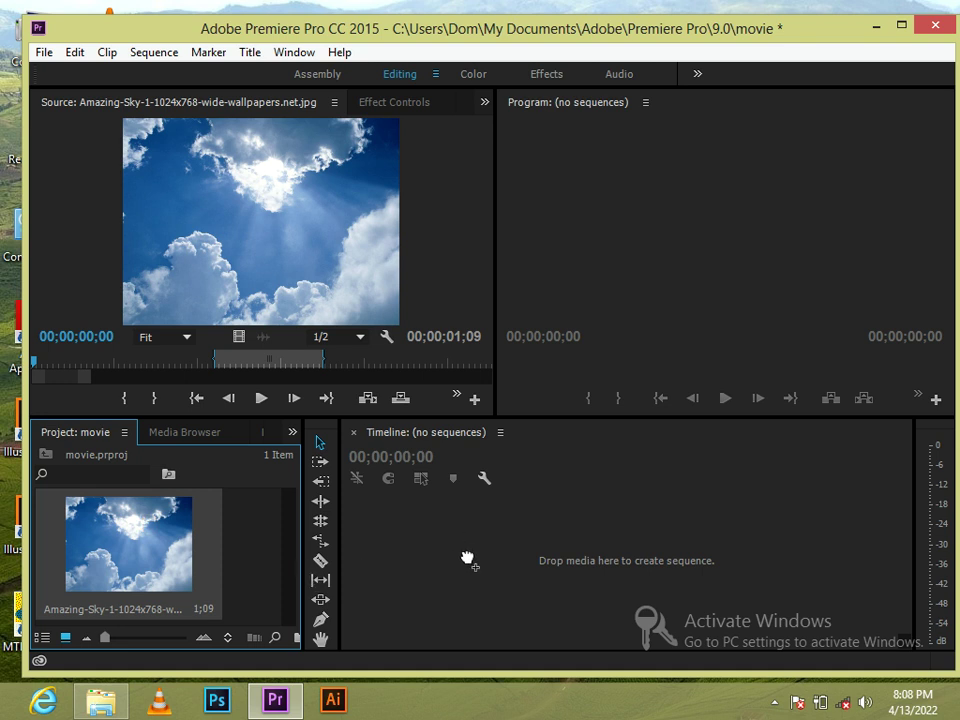
drag(467, 557, 468, 561)
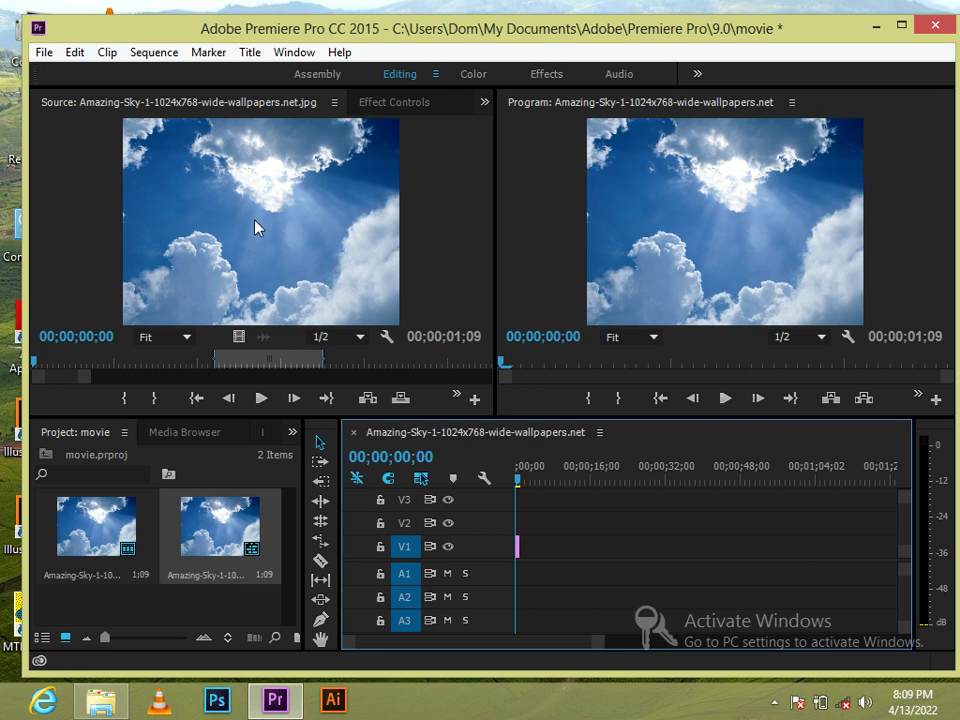
mouse_move(255, 228)
mouse_down()
mouse_move(568, 548)
mouse_move(536, 558)
mouse_up()
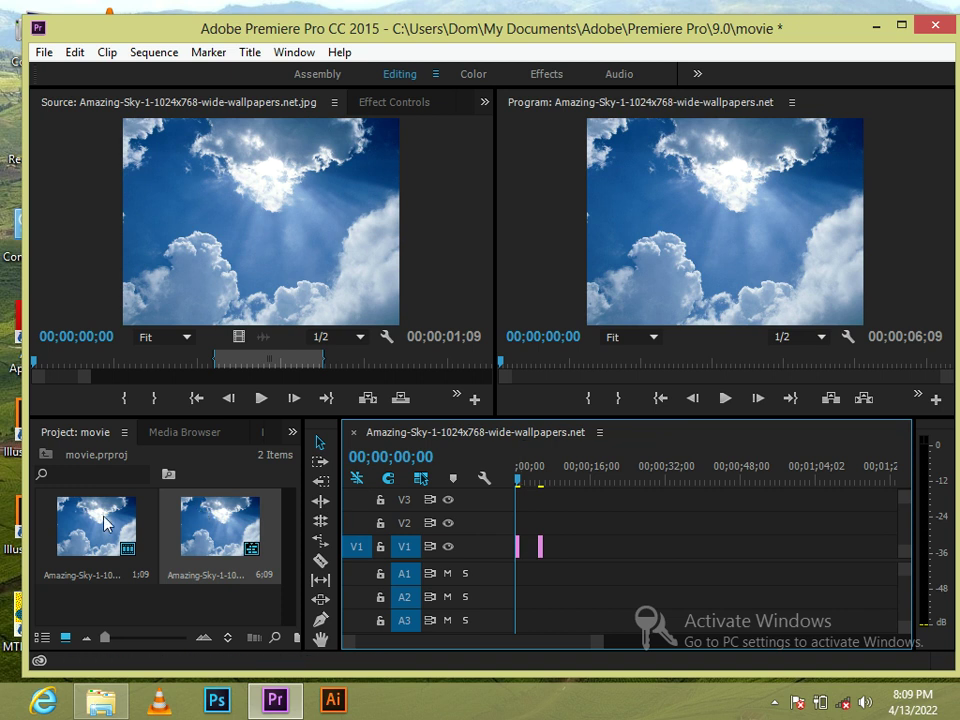
mouse_move(104, 528)
mouse_down()
mouse_move(610, 540)
mouse_move(560, 552)
mouse_up()
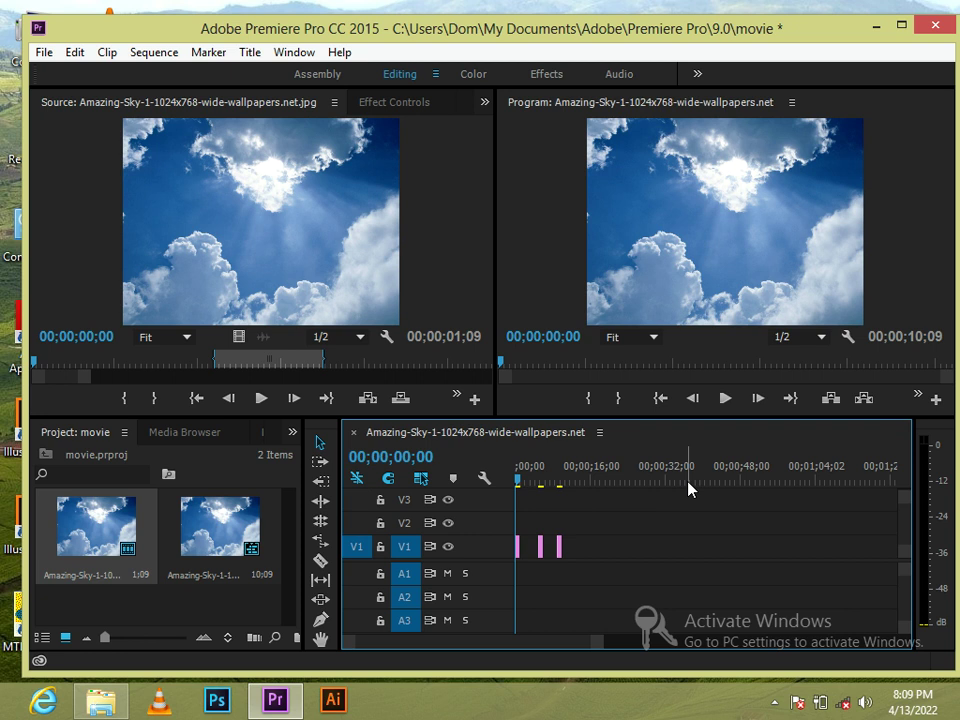
click(559, 548)
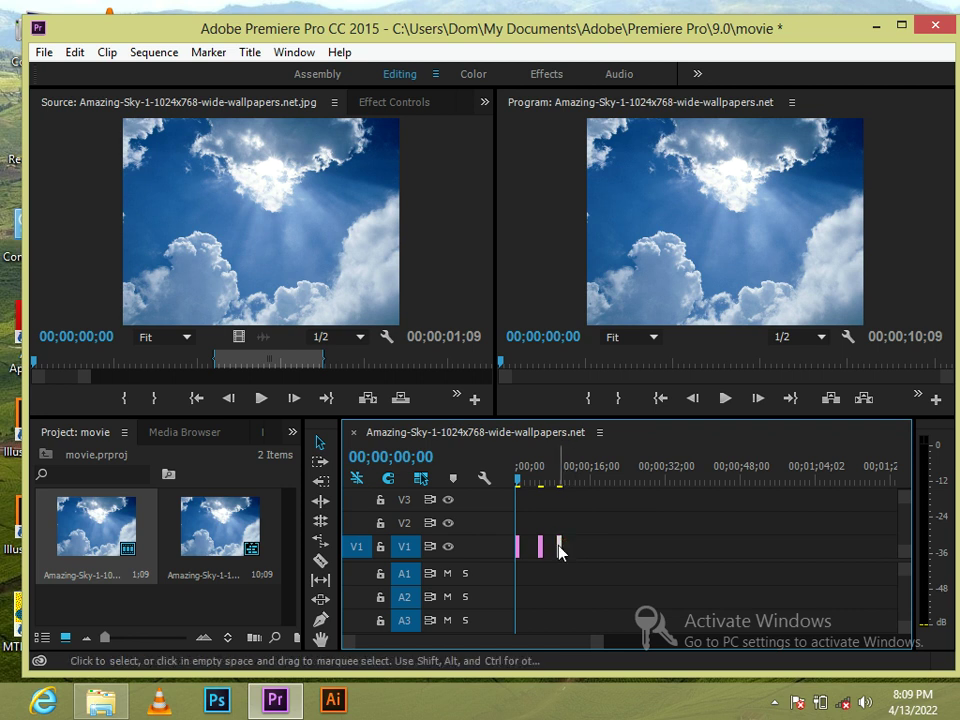
Step: Stretch the third V1 sky clip's end far out and slide the clip later on the track
drag(555, 546, 560, 544)
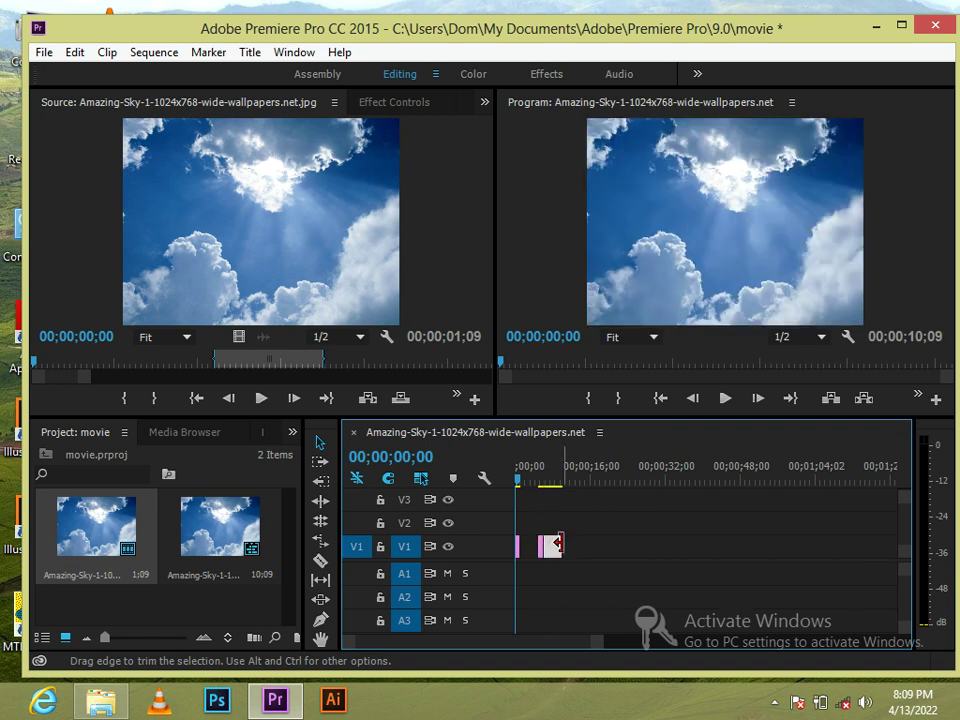
drag(558, 545, 700, 562)
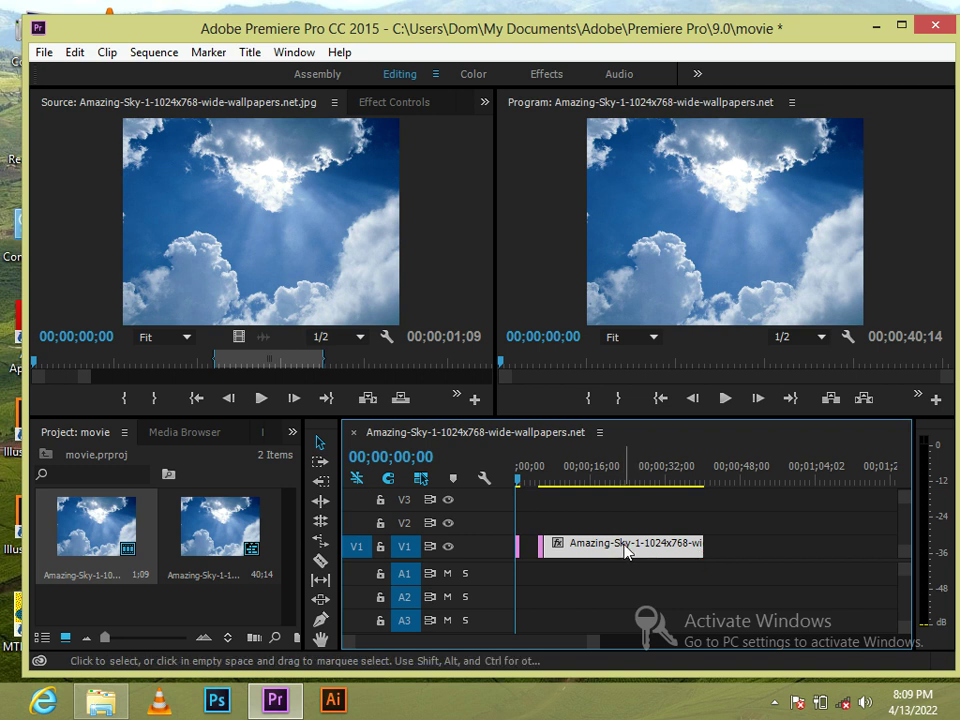
drag(625, 549, 651, 548)
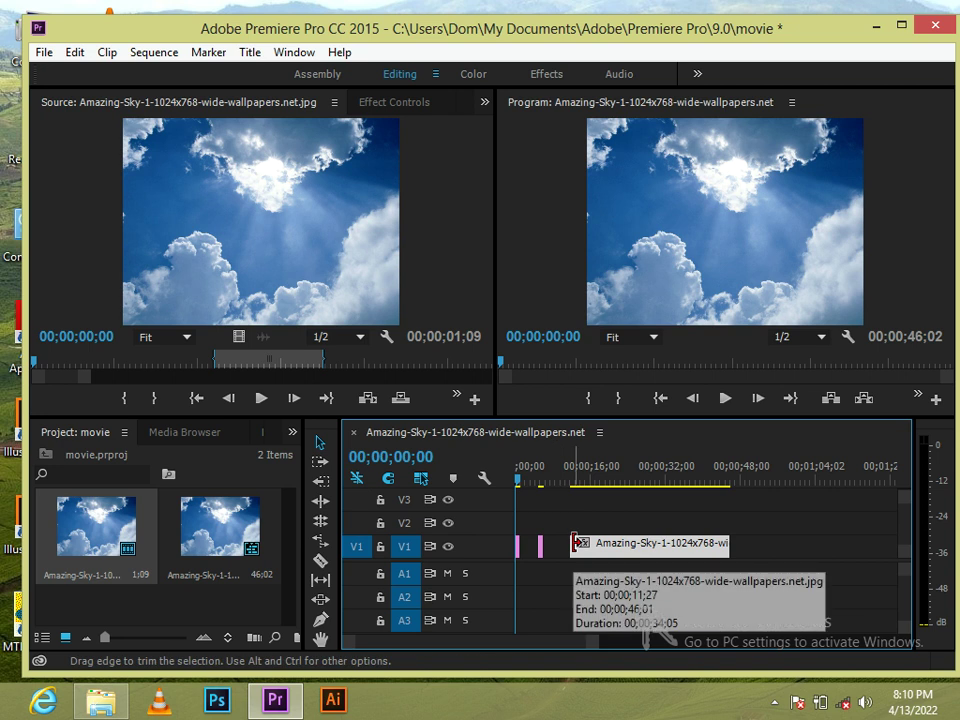
Step: Razor-cut the long V1 sky clip at four points into five pieces
click(321, 563)
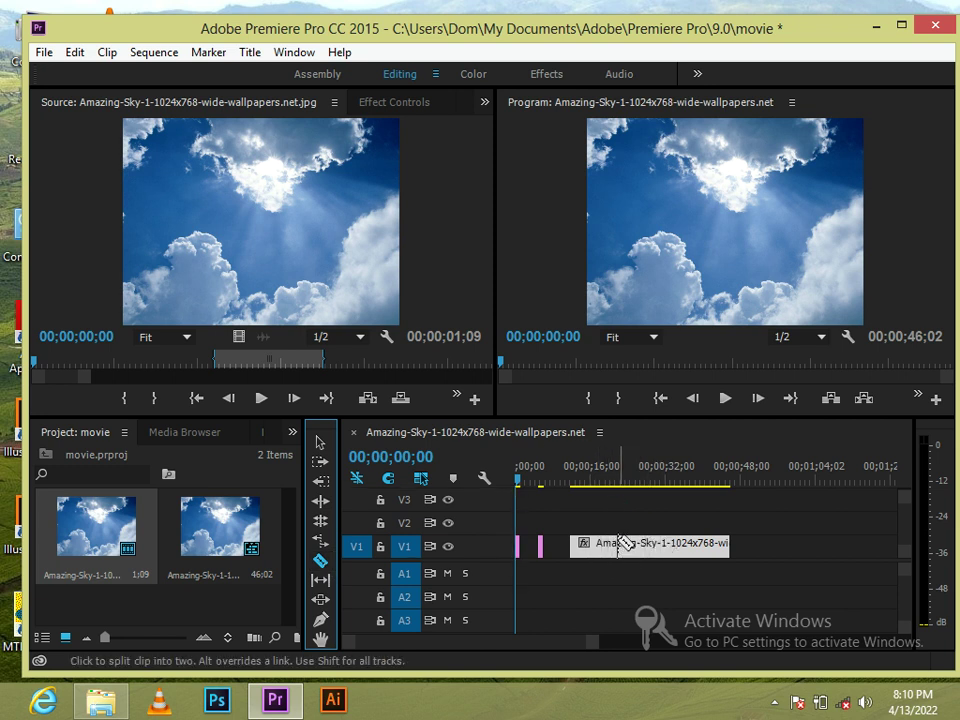
click(617, 543)
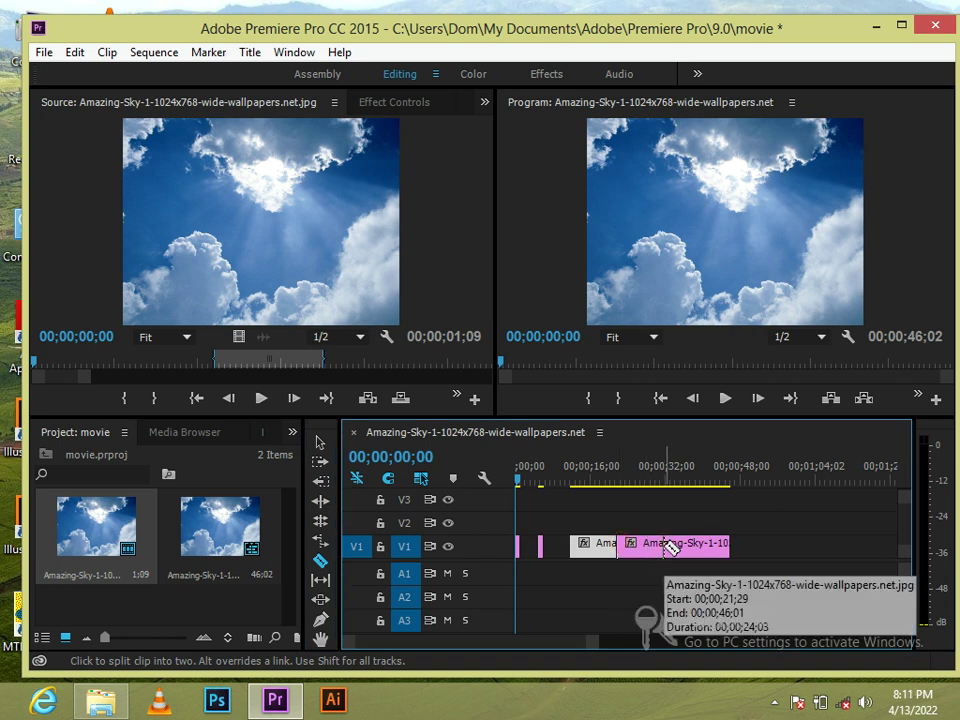
click(664, 545)
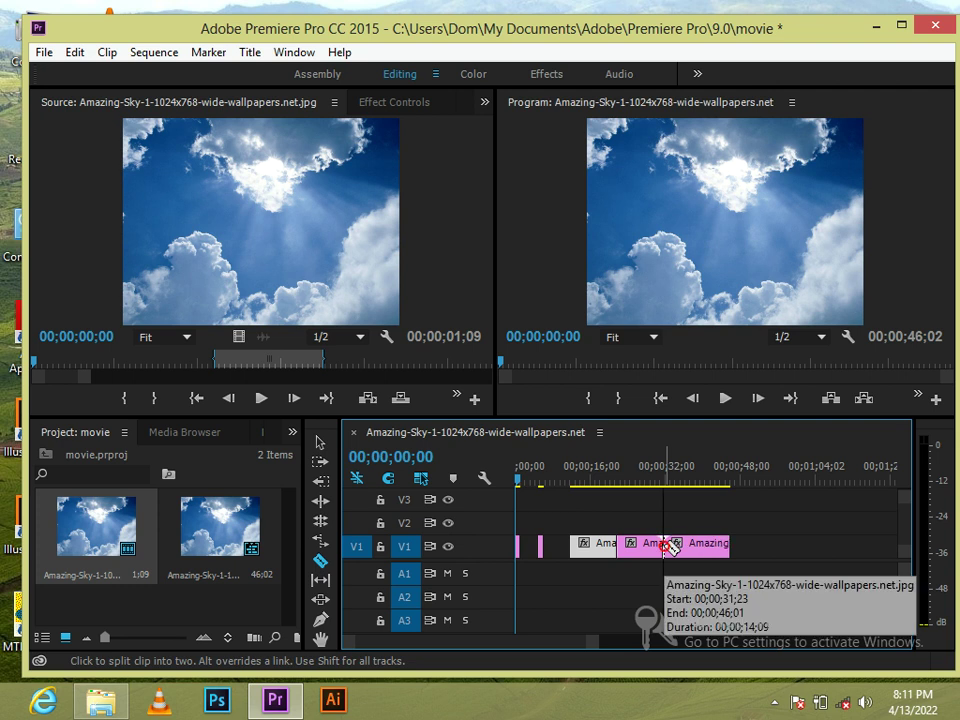
click(687, 546)
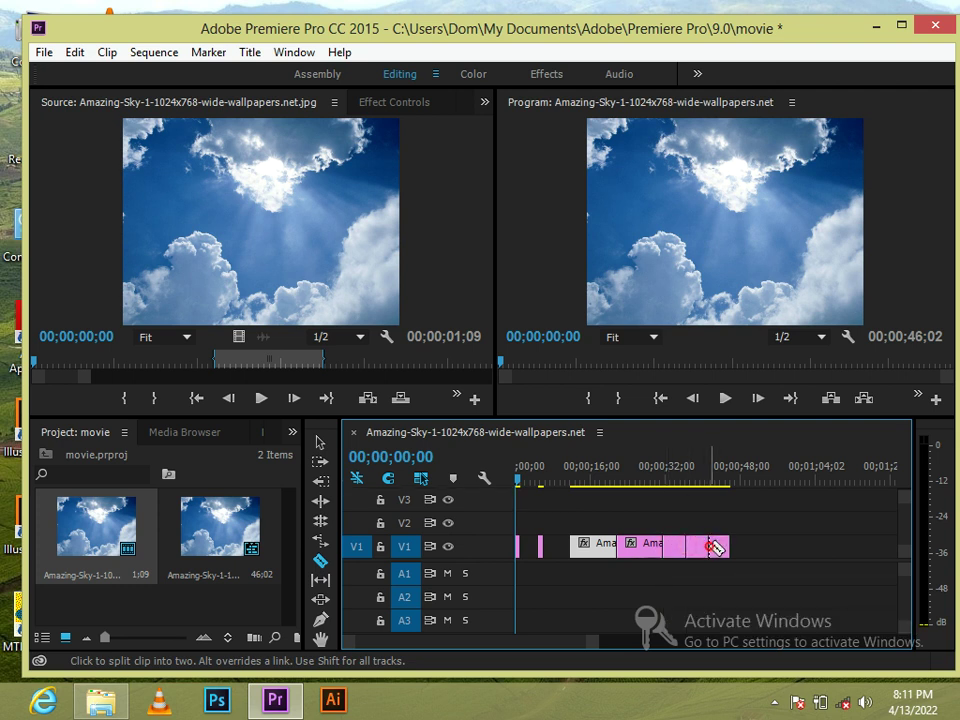
click(710, 546)
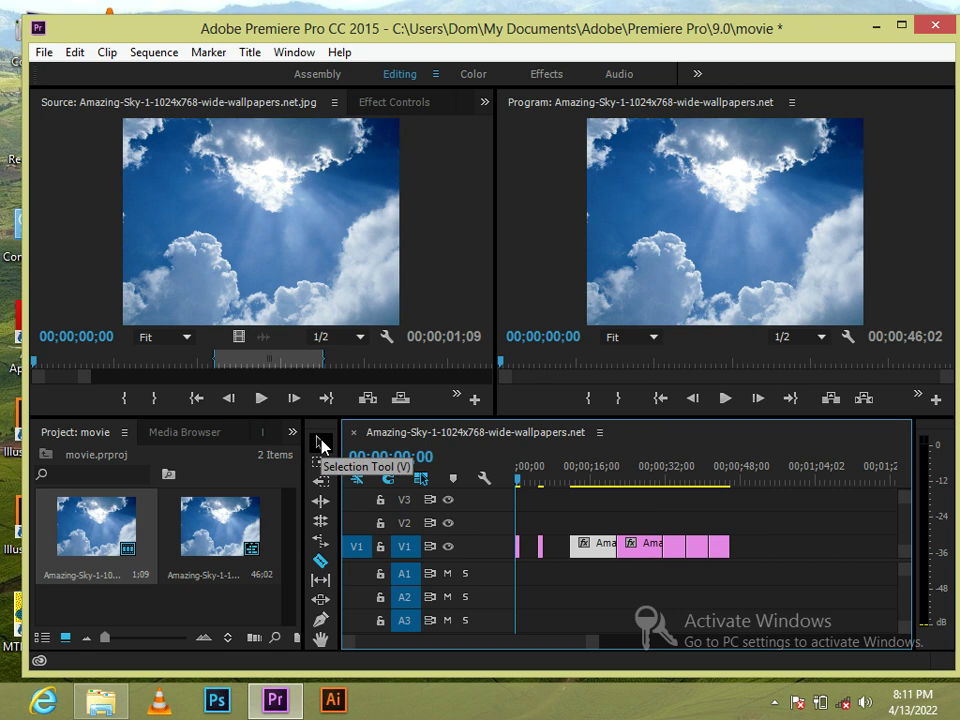
Step: Spread the cut sky pieces along V1 with gaps between them, extending the sequence to 55;17
click(321, 444)
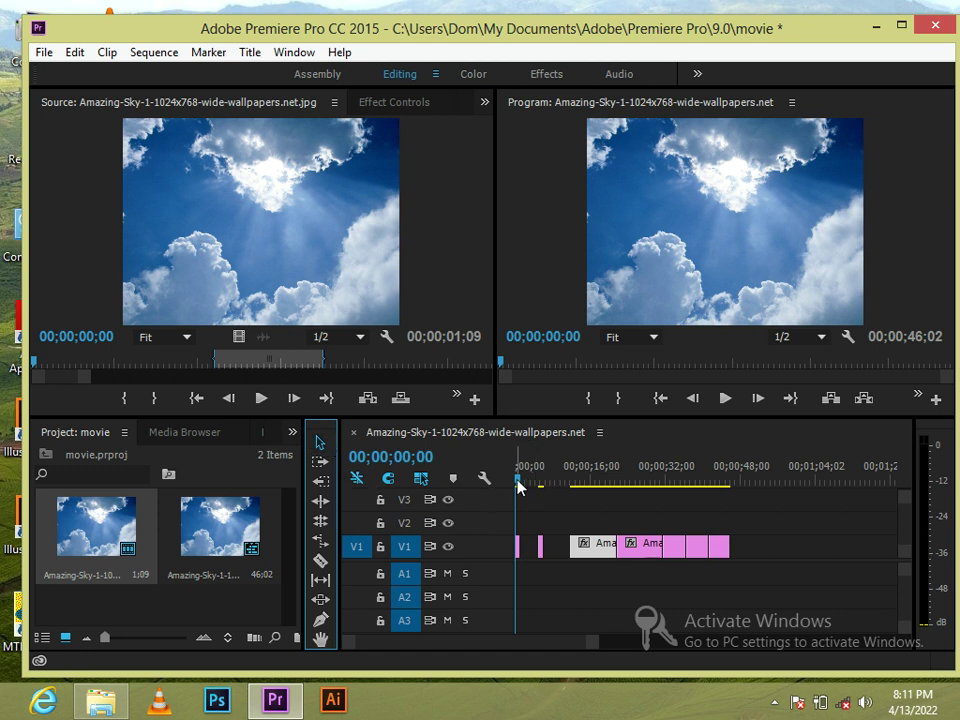
drag(518, 487, 591, 494)
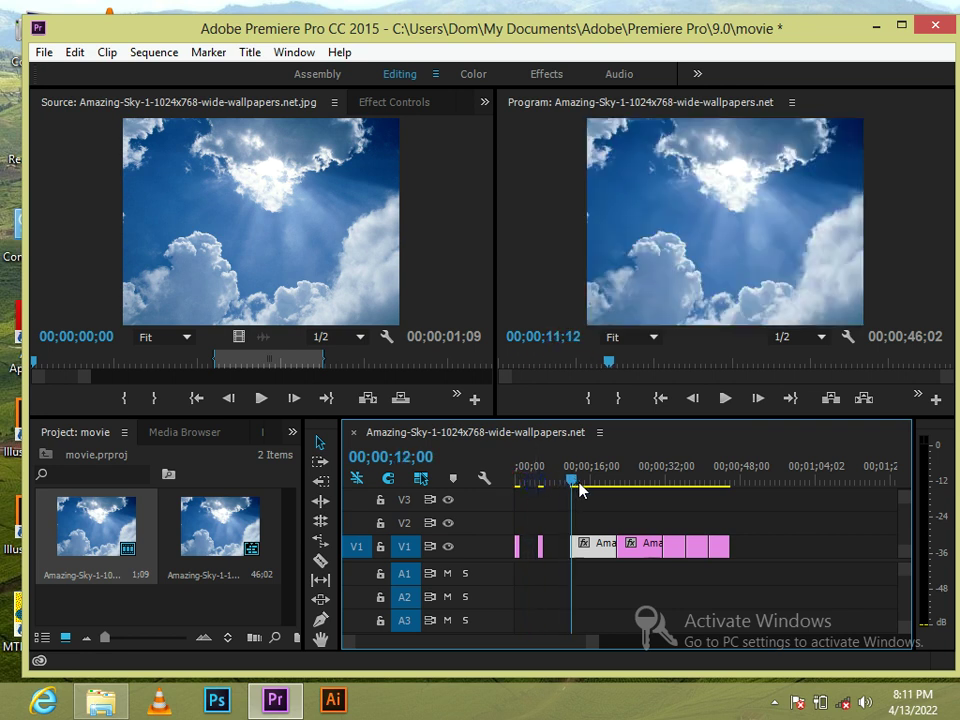
drag(591, 494, 606, 490)
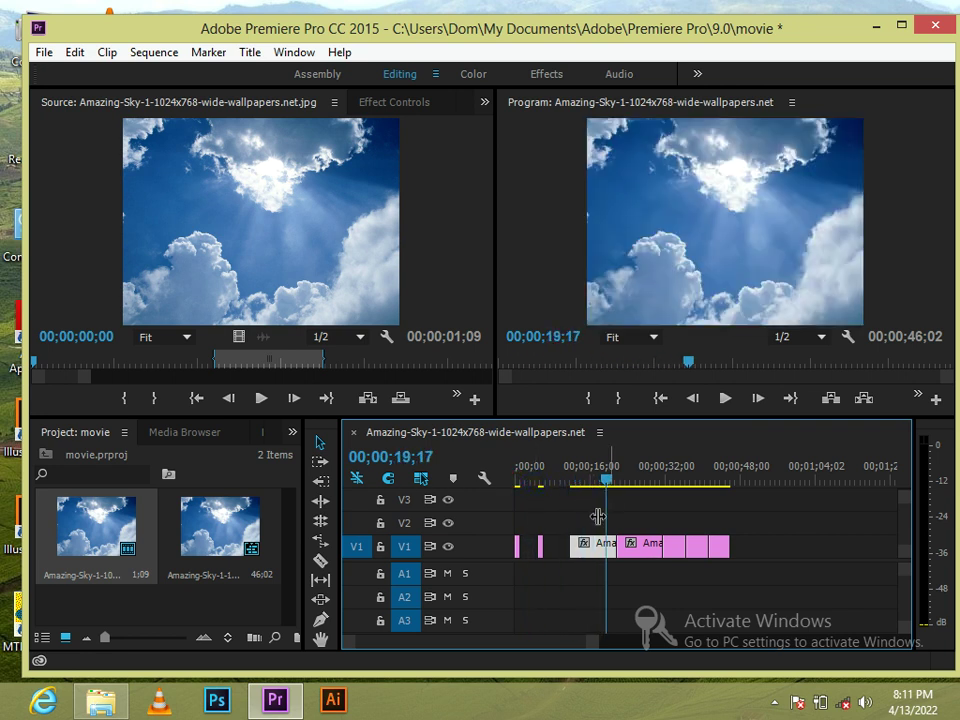
drag(591, 546, 570, 557)
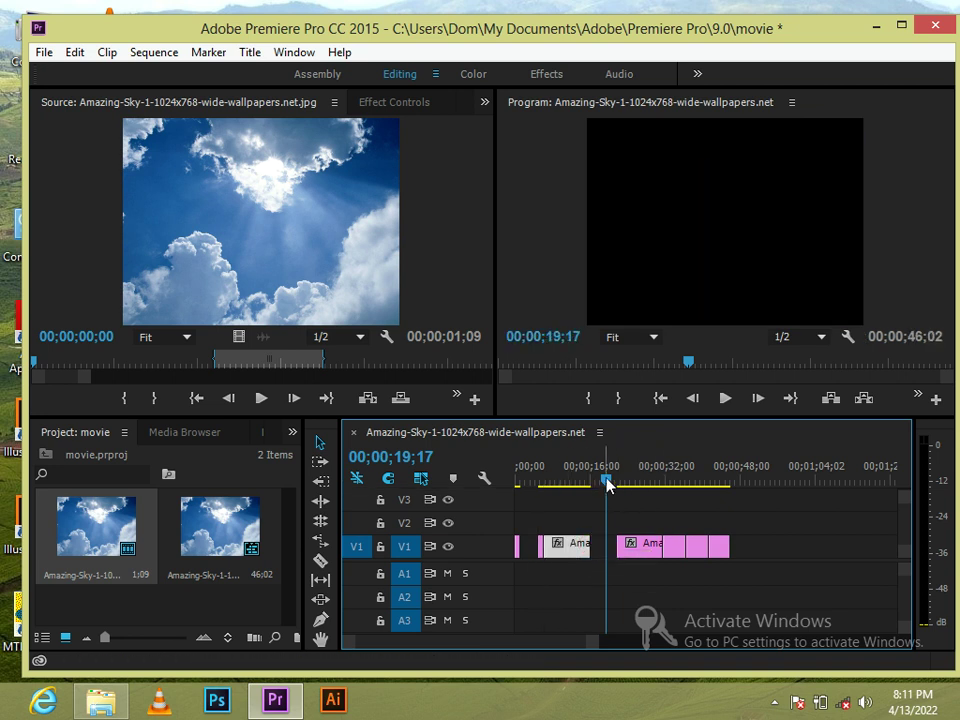
mouse_move(604, 487)
mouse_down()
mouse_move(608, 500)
mouse_move(640, 504)
mouse_up()
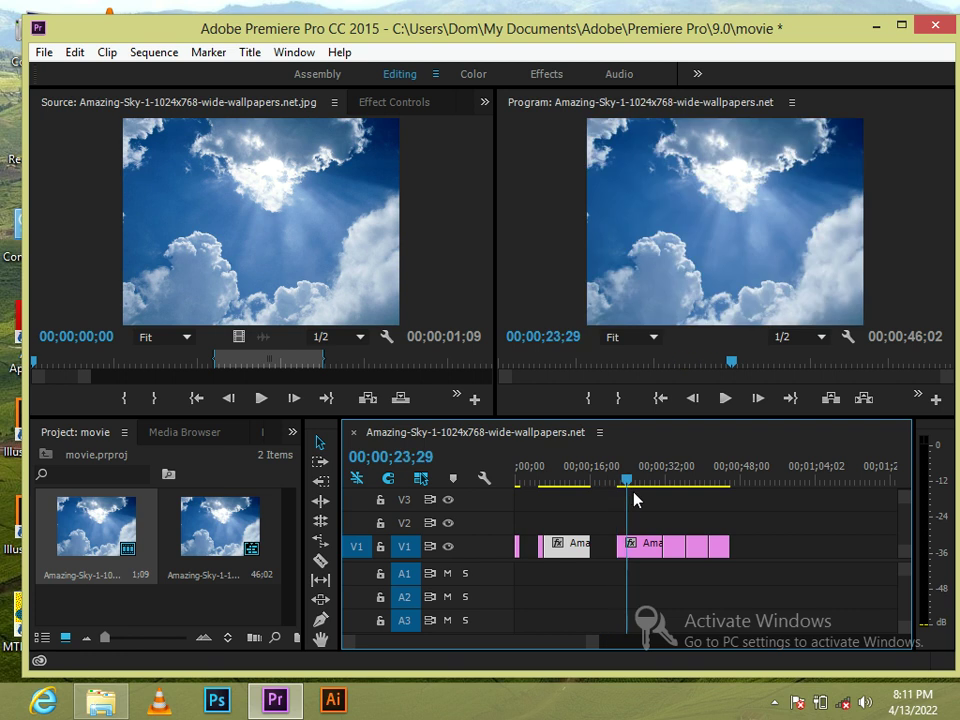
drag(640, 504, 762, 548)
drag(764, 548, 763, 548)
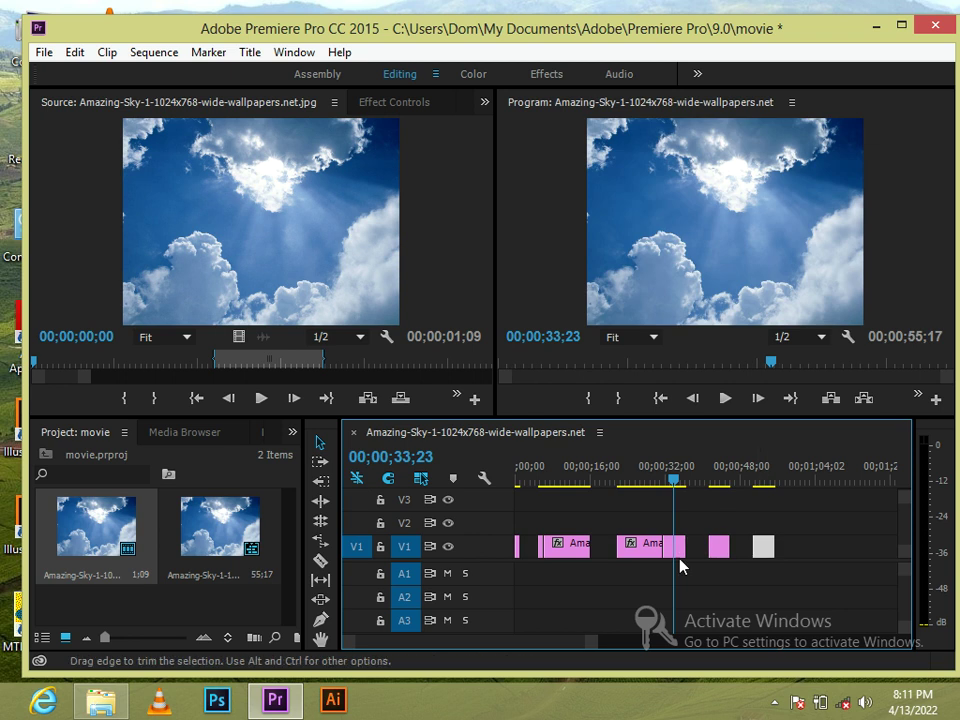
drag(639, 553, 624, 556)
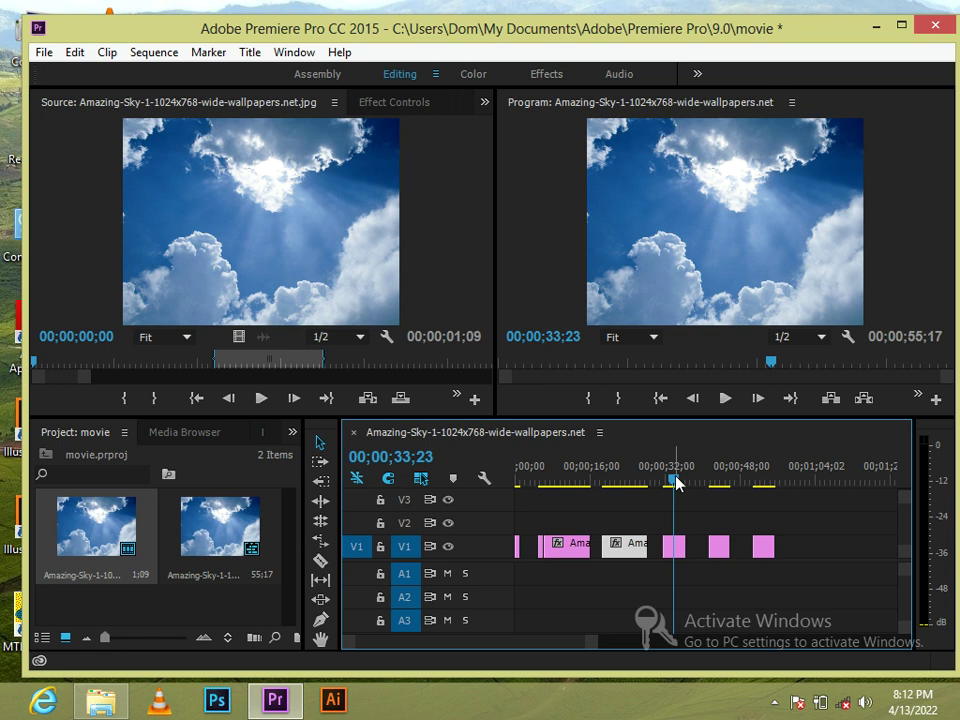
mouse_move(671, 481)
mouse_down()
mouse_move(664, 490)
mouse_move(570, 482)
mouse_move(571, 490)
mouse_move(763, 494)
mouse_up()
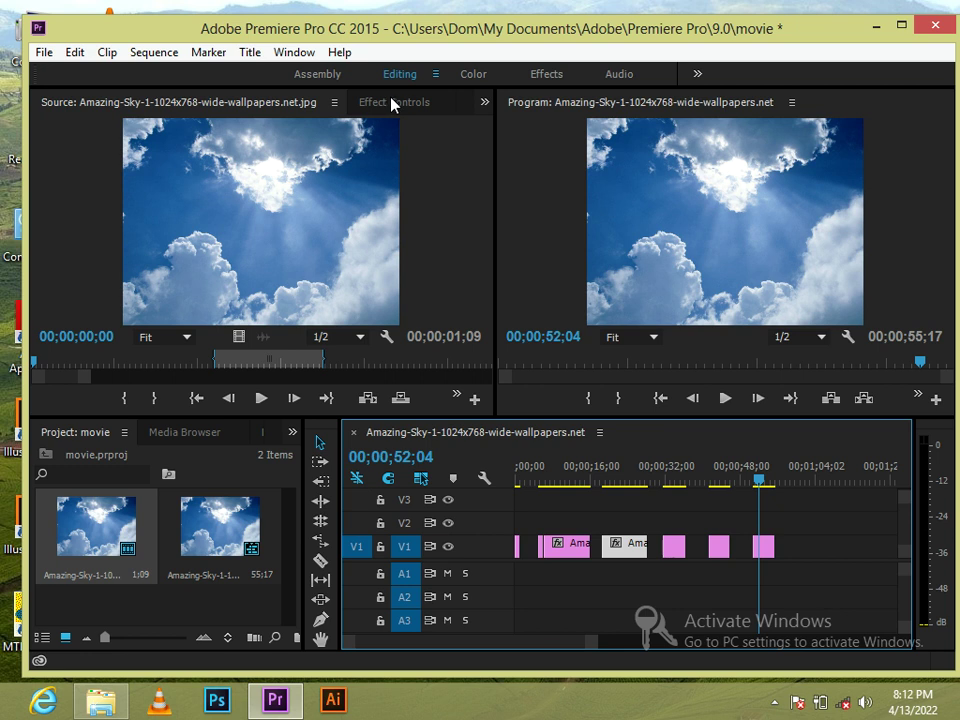
Step: Show the sky clip's Motion settings at 21;29 in Effect Controls (Position 512.0, 384.0, Scale 100)
click(392, 104)
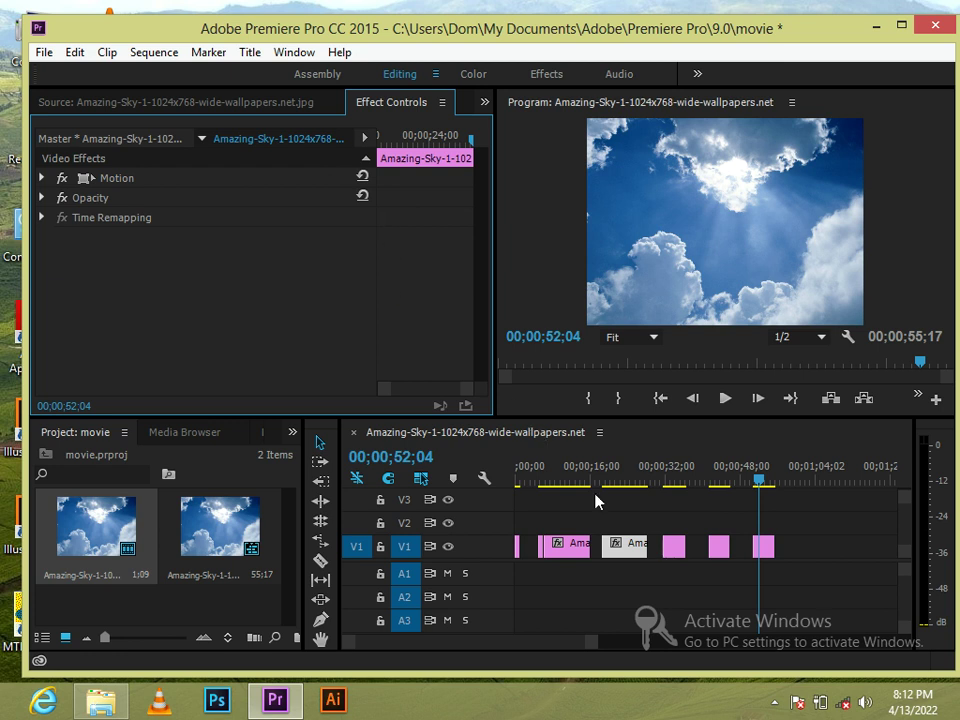
click(619, 480)
drag(622, 482, 618, 480)
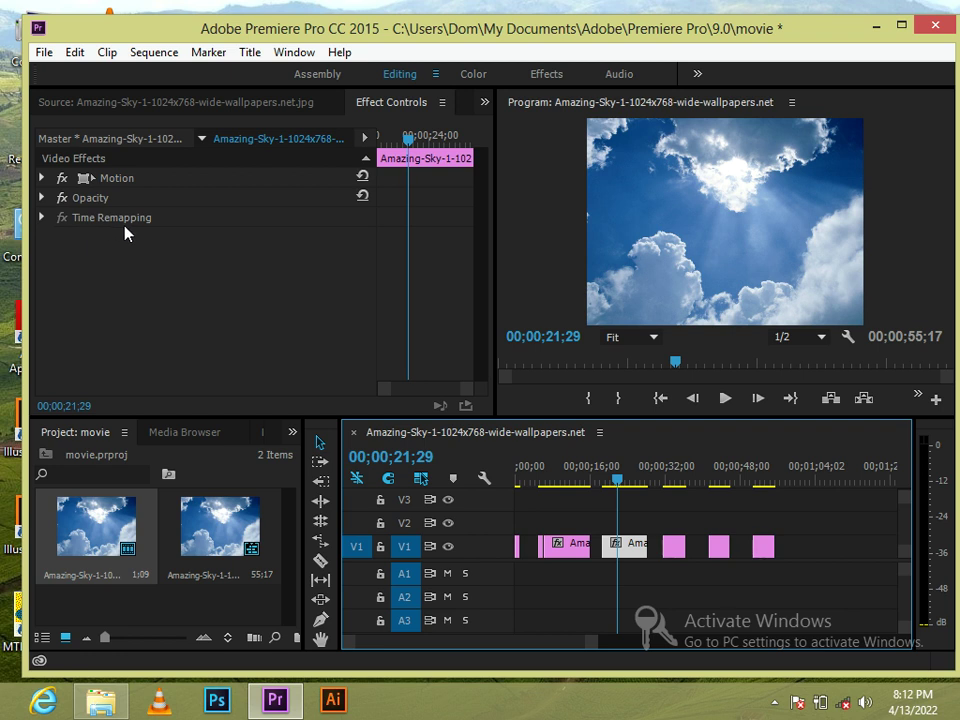
click(42, 178)
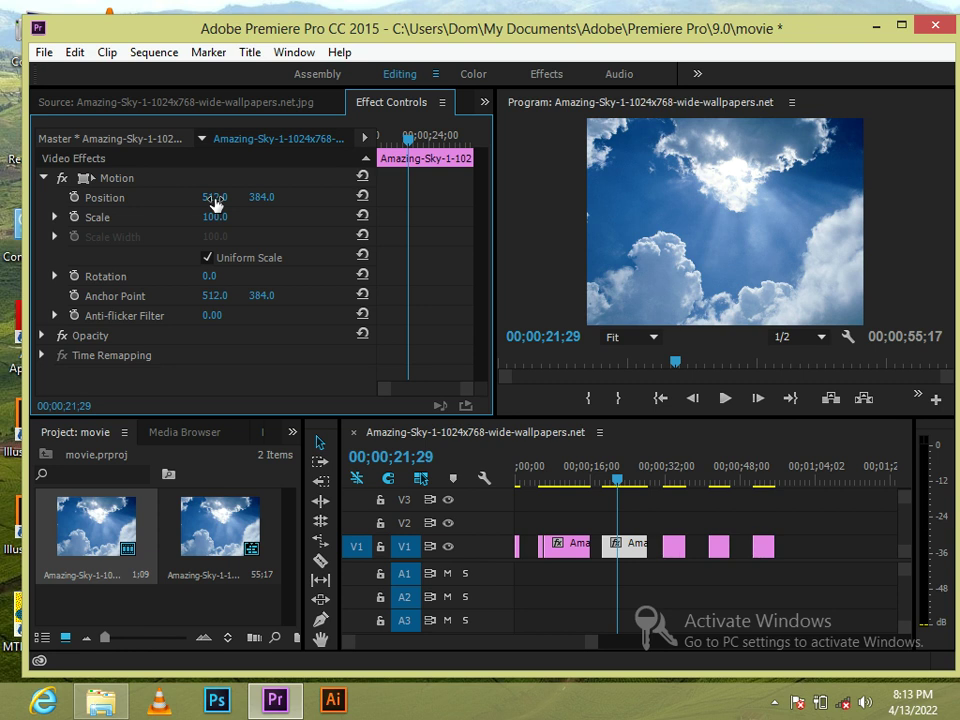
Step: Scrub the 21;29 sky clip's Motion Position to 457.0, 408.0 in Effect Controls
drag(215, 199, 120, 197)
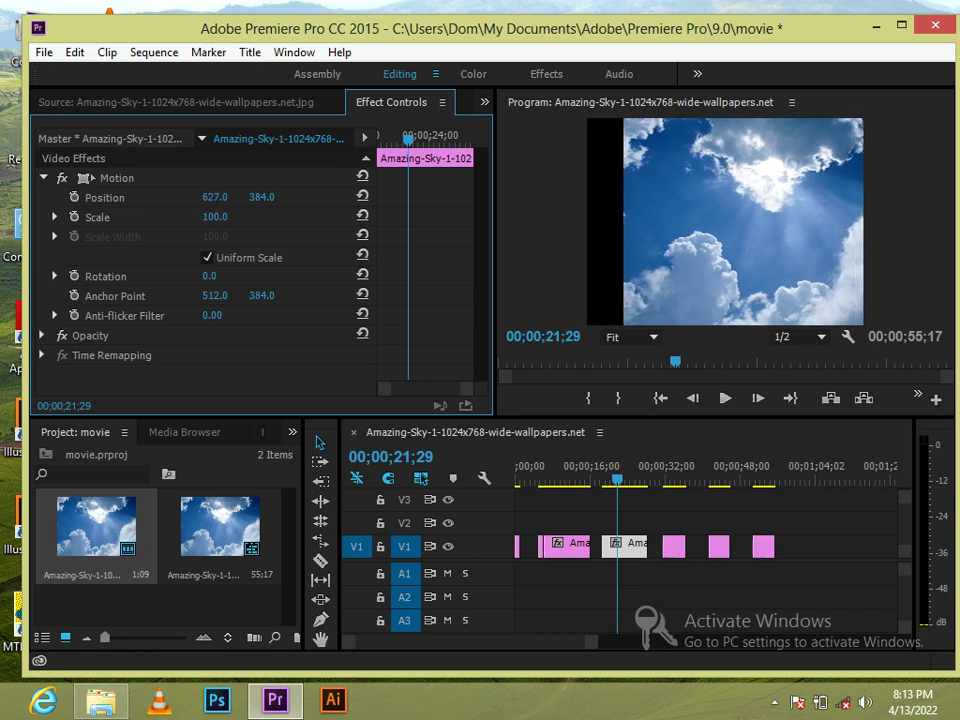
mouse_move(215, 197)
mouse_down()
mouse_move(160, 197)
mouse_move(240, 197)
mouse_move(160, 197)
mouse_move(222, 200)
mouse_up()
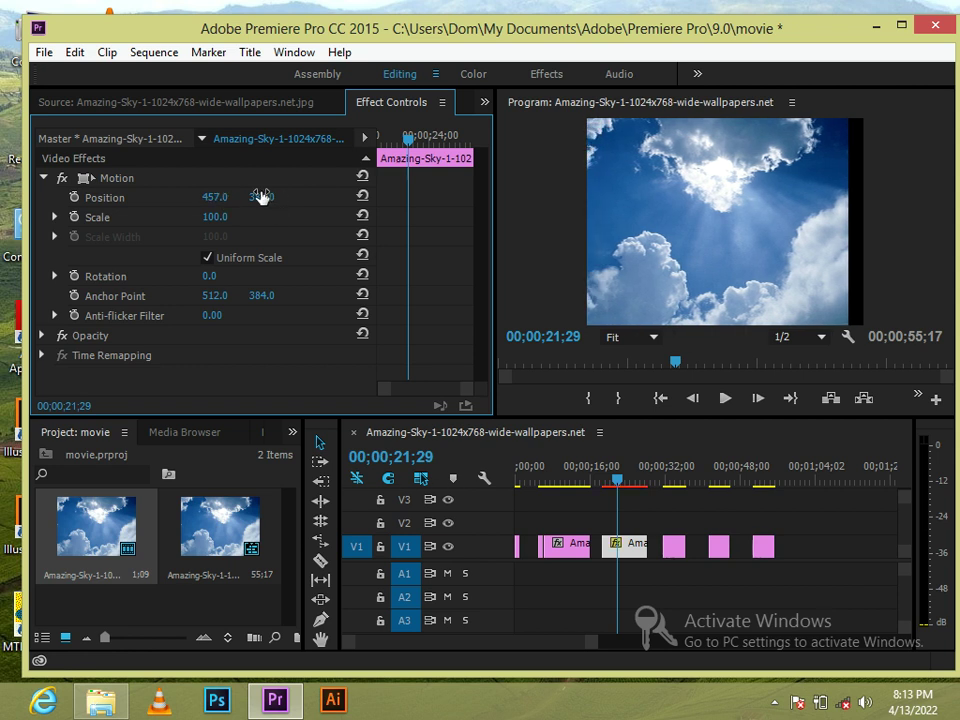
mouse_move(261, 196)
mouse_down()
mouse_move(355, 196)
mouse_move(268, 197)
mouse_up()
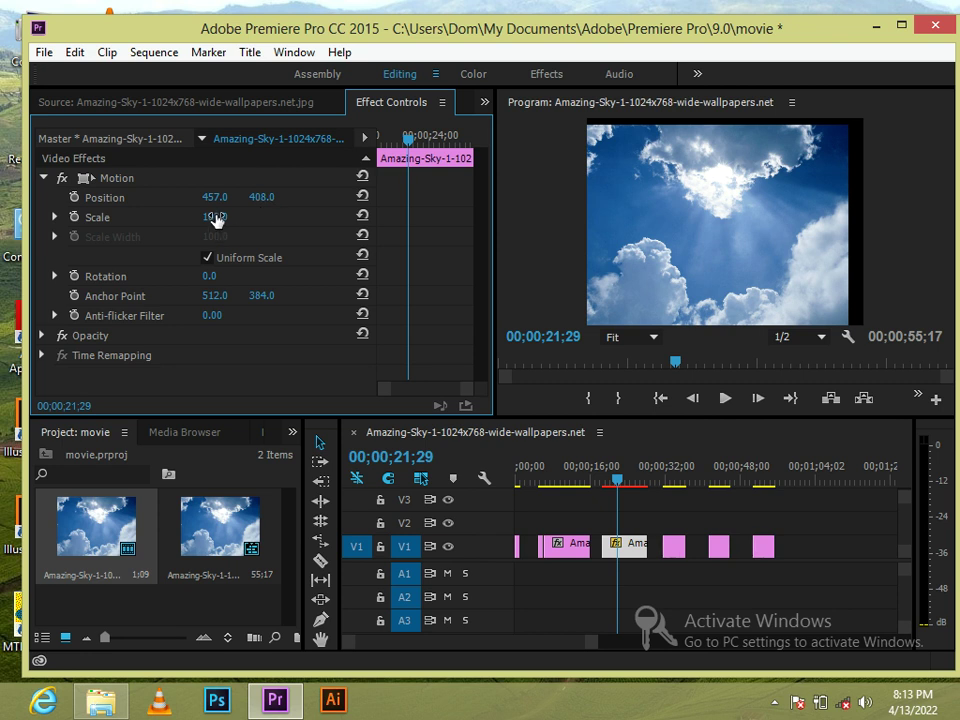
Step: Scrub the 21;29 sky clip's Motion Scale up to 190.0
drag(215, 218, 335, 217)
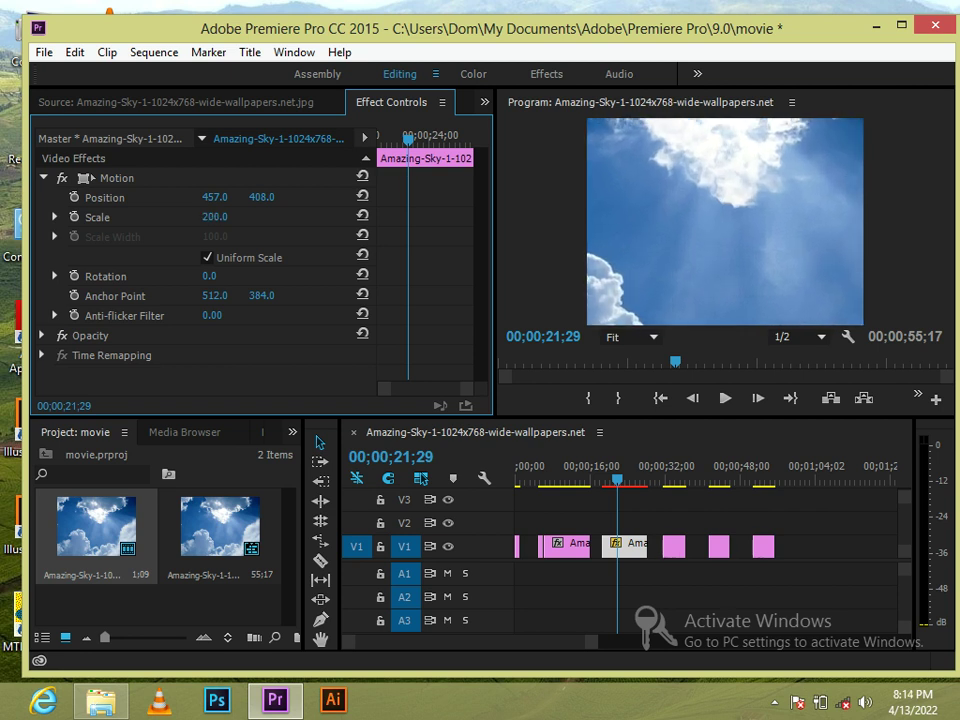
drag(335, 217, 227, 219)
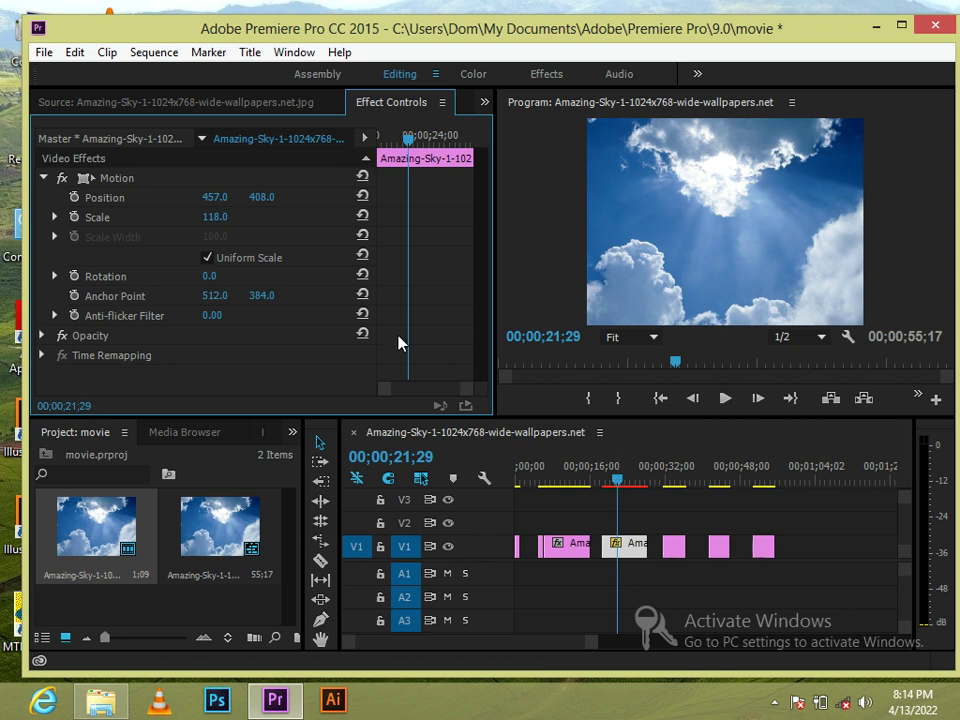
drag(213, 216, 253, 216)
drag(213, 216, 235, 216)
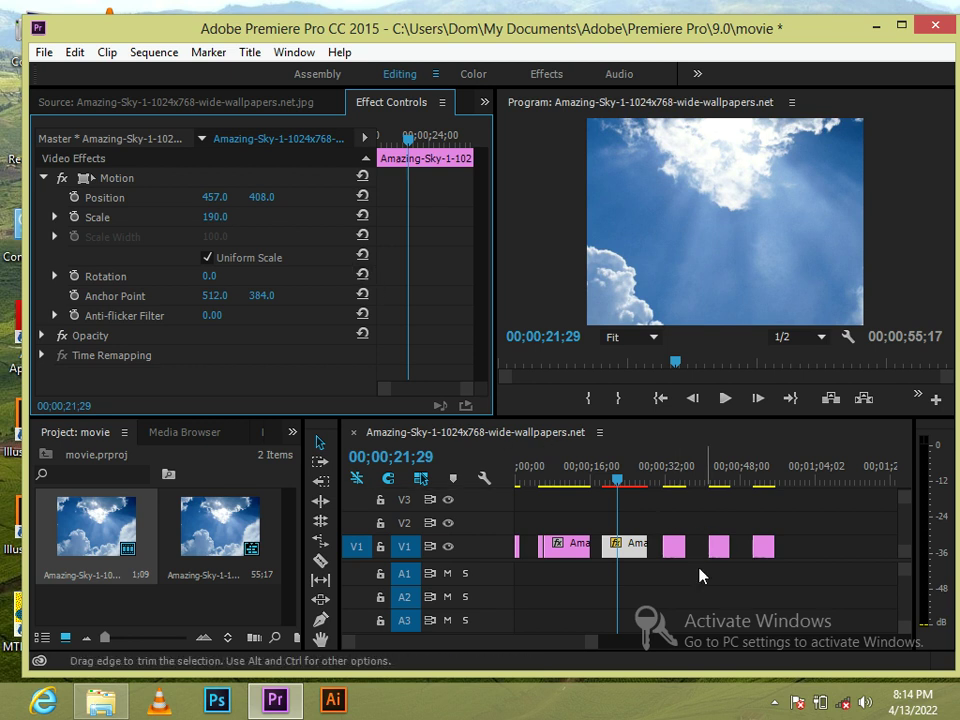
click(676, 556)
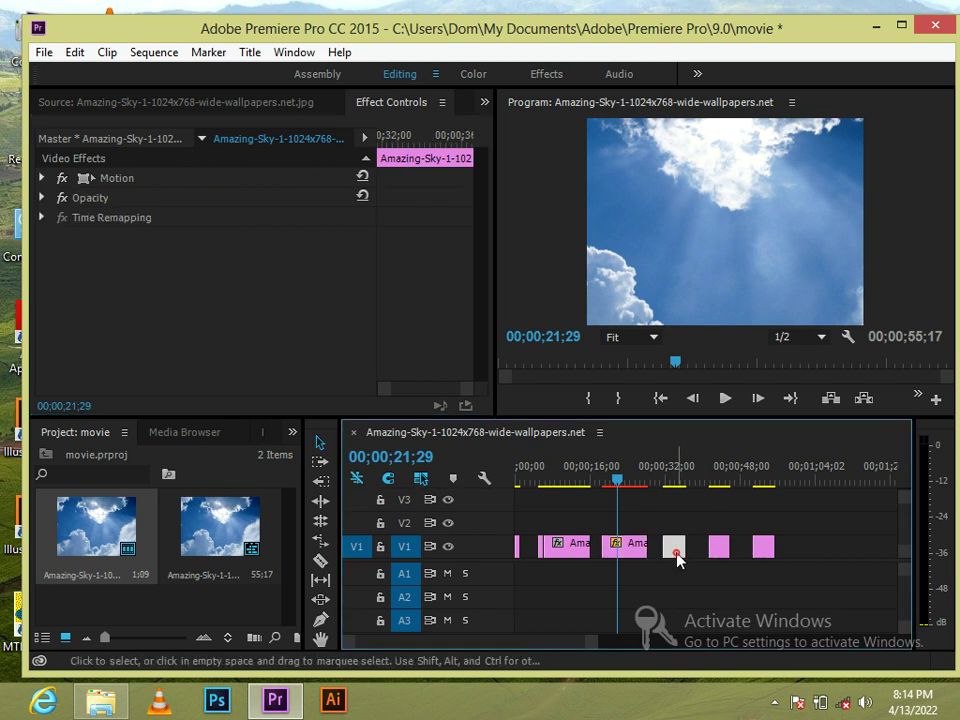
Step: Set the 34;05 clip's Position Y to 524 and its Scale to 59
click(675, 480)
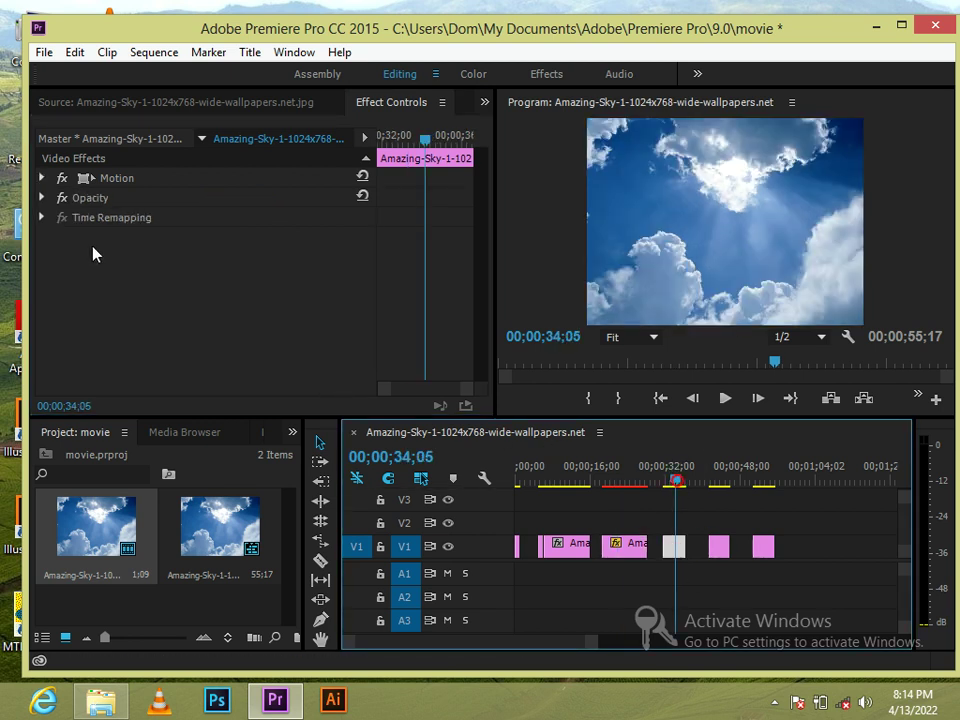
click(42, 178)
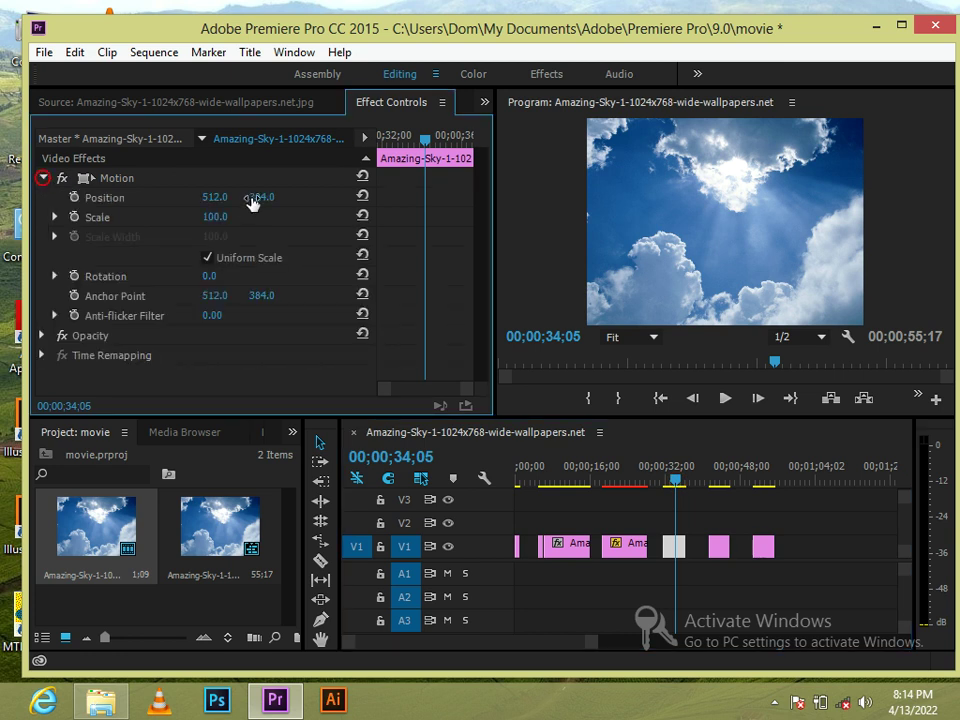
drag(252, 198, 265, 195)
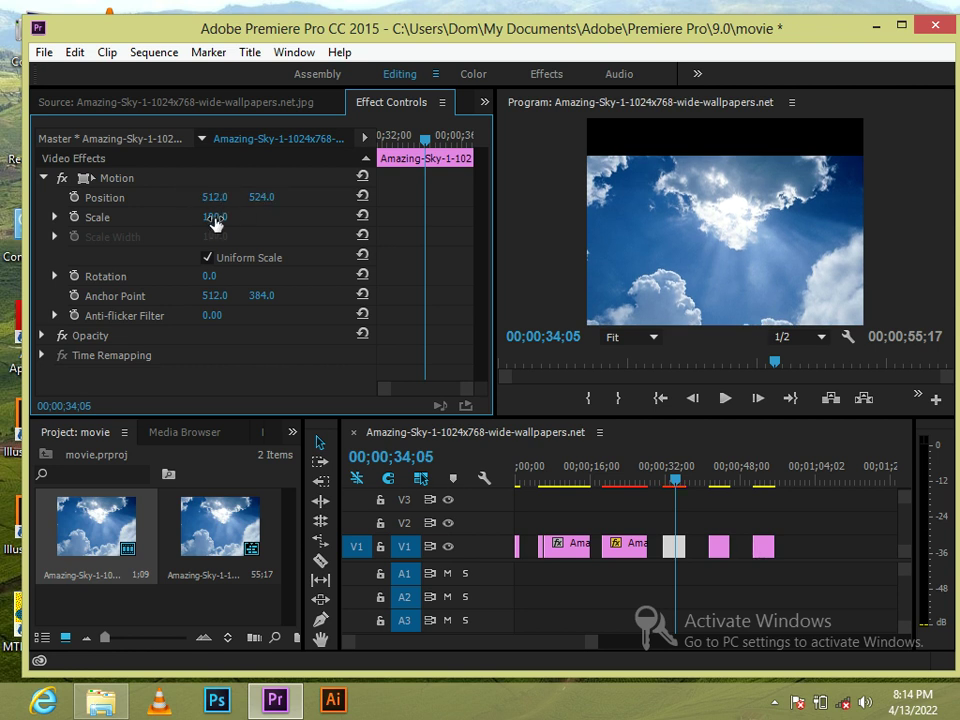
drag(214, 219, 211, 217)
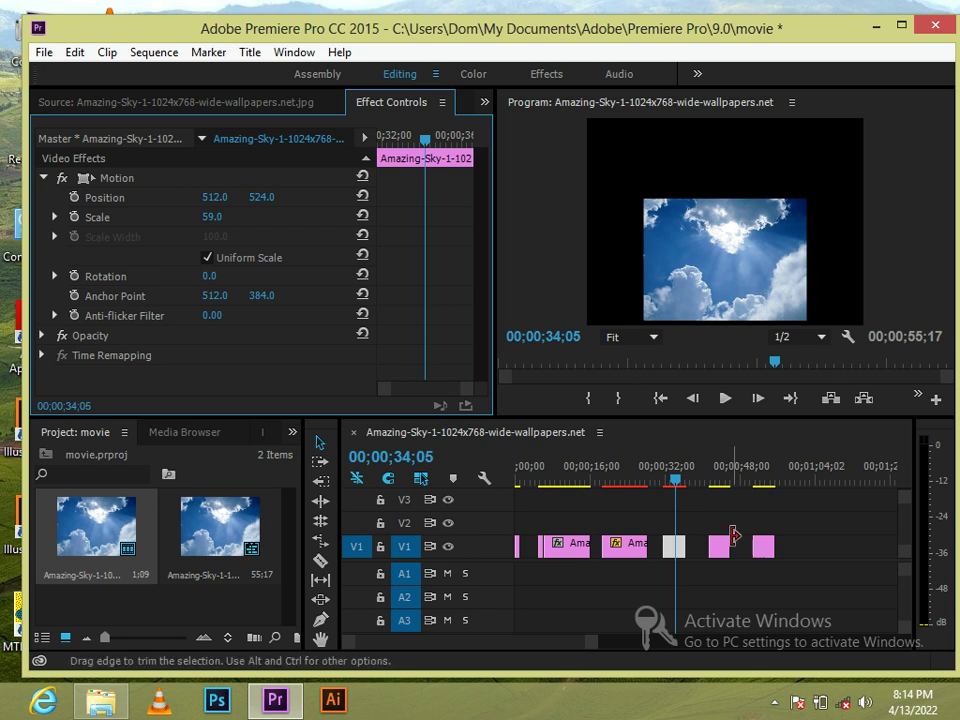
click(719, 480)
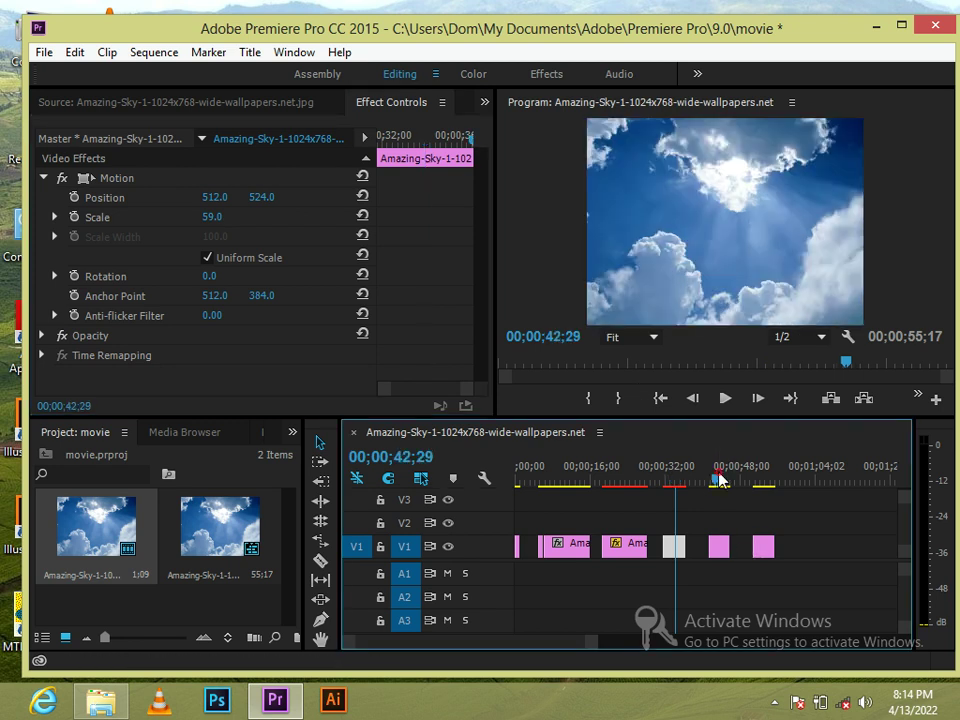
Step: Select the 42;29 clip and scrub its Motion Anchor Point X to 516.0
click(718, 548)
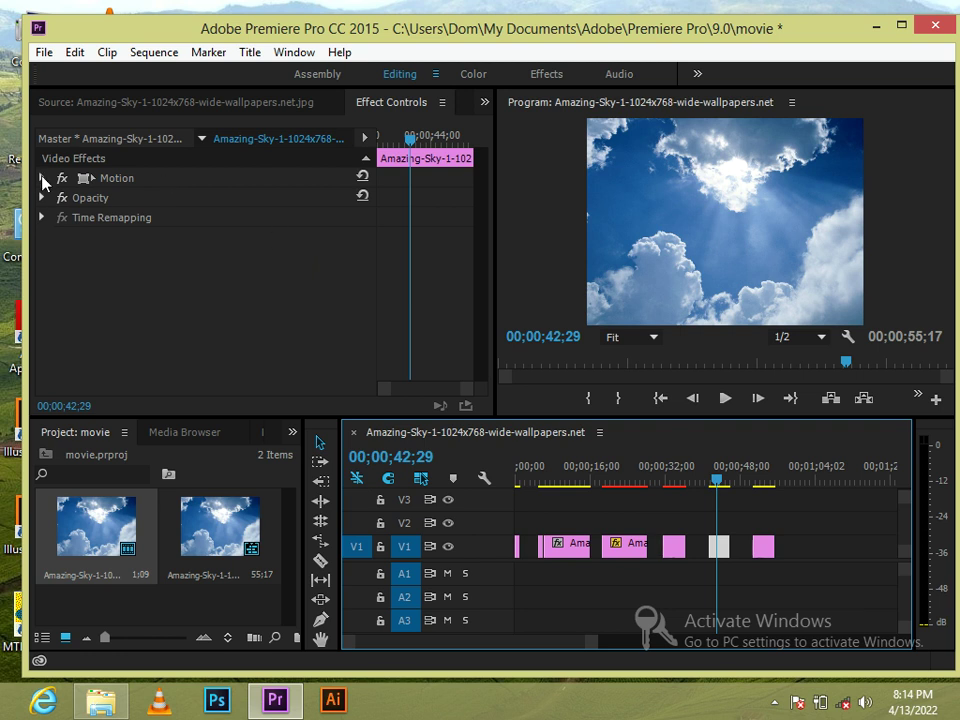
click(42, 179)
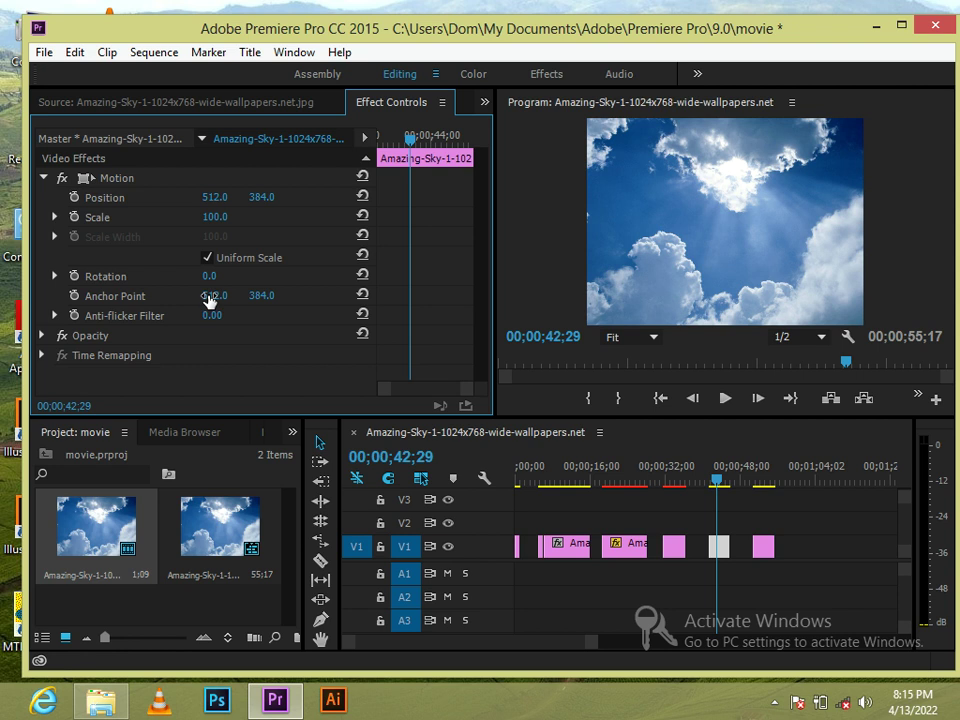
mouse_move(215, 295)
mouse_down()
mouse_move(304, 295)
mouse_move(279, 295)
mouse_up()
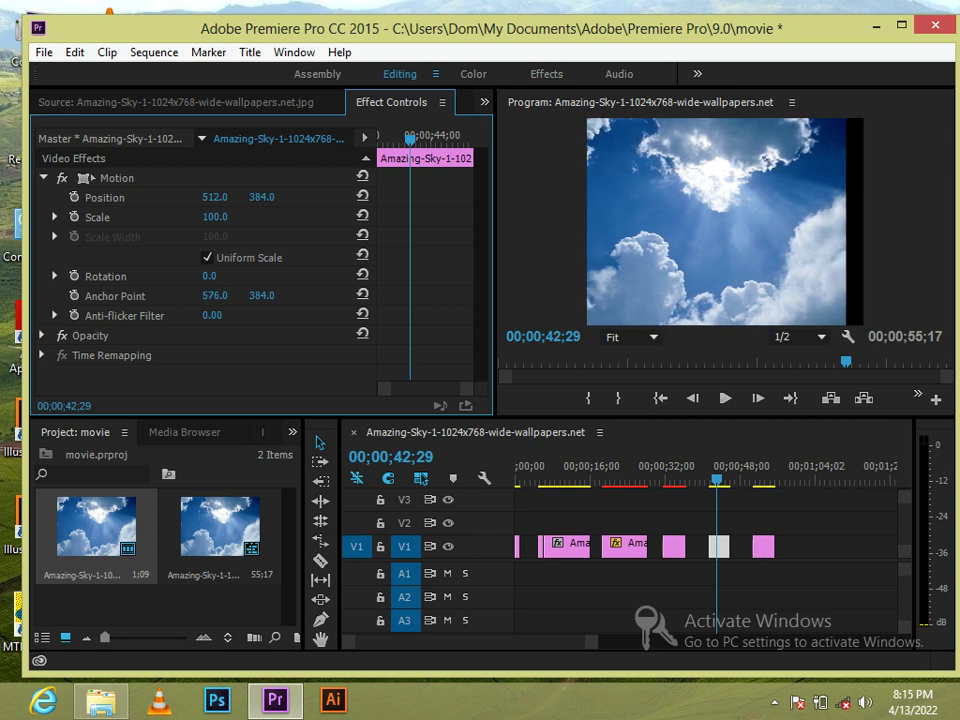
mouse_move(279, 295)
mouse_down()
mouse_move(316, 295)
mouse_move(253, 295)
mouse_move(203, 260)
mouse_up()
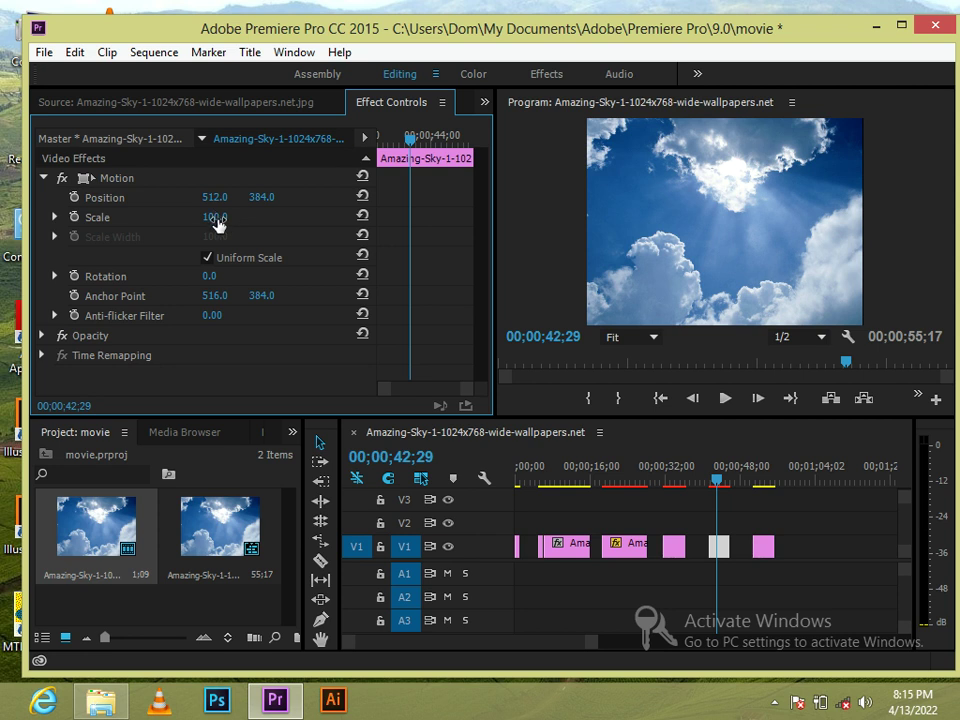
Step: Move the 42;29 clip to Position X 775, then scrub the playhead back to 00;00;00;00
drag(214, 197, 414, 197)
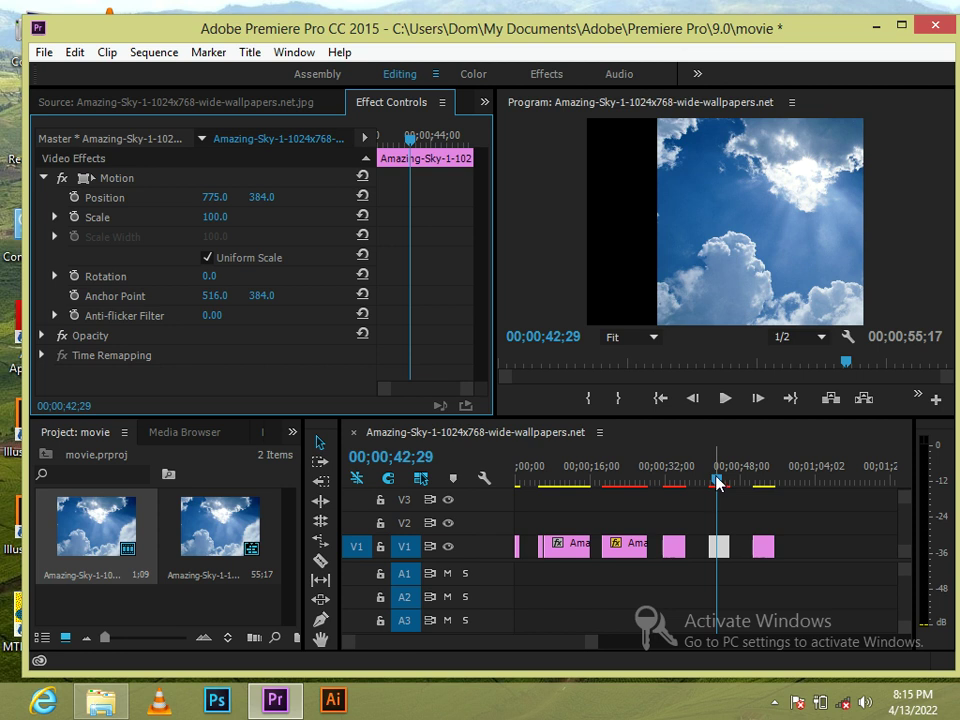
mouse_move(721, 487)
mouse_down()
mouse_move(617, 502)
mouse_move(697, 524)
mouse_move(625, 517)
mouse_up()
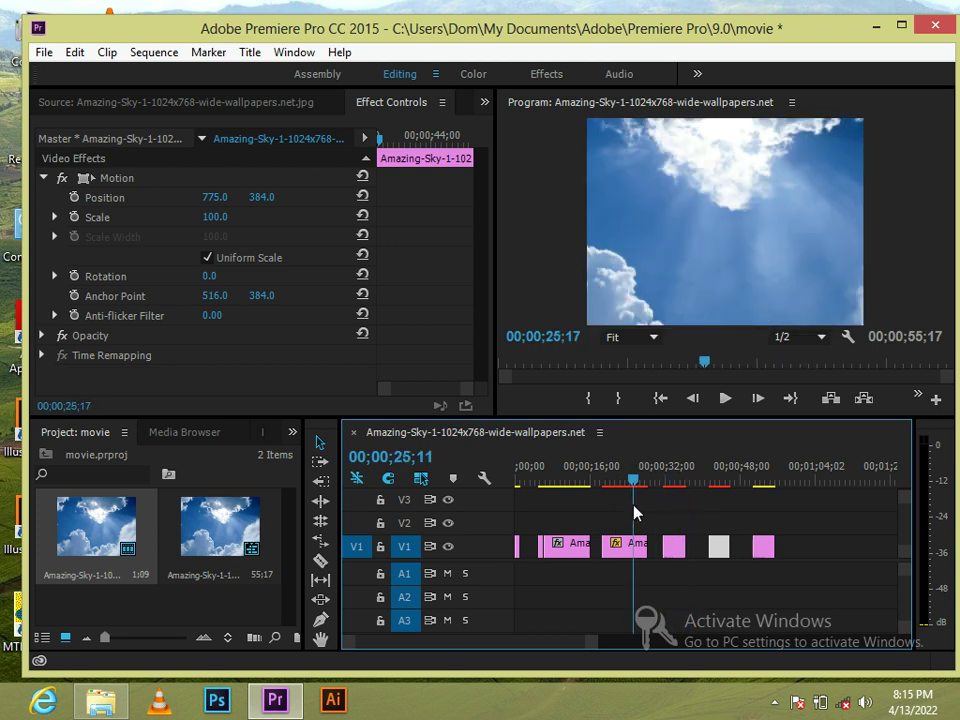
mouse_move(649, 519)
mouse_down()
mouse_move(703, 514)
mouse_move(686, 515)
mouse_up()
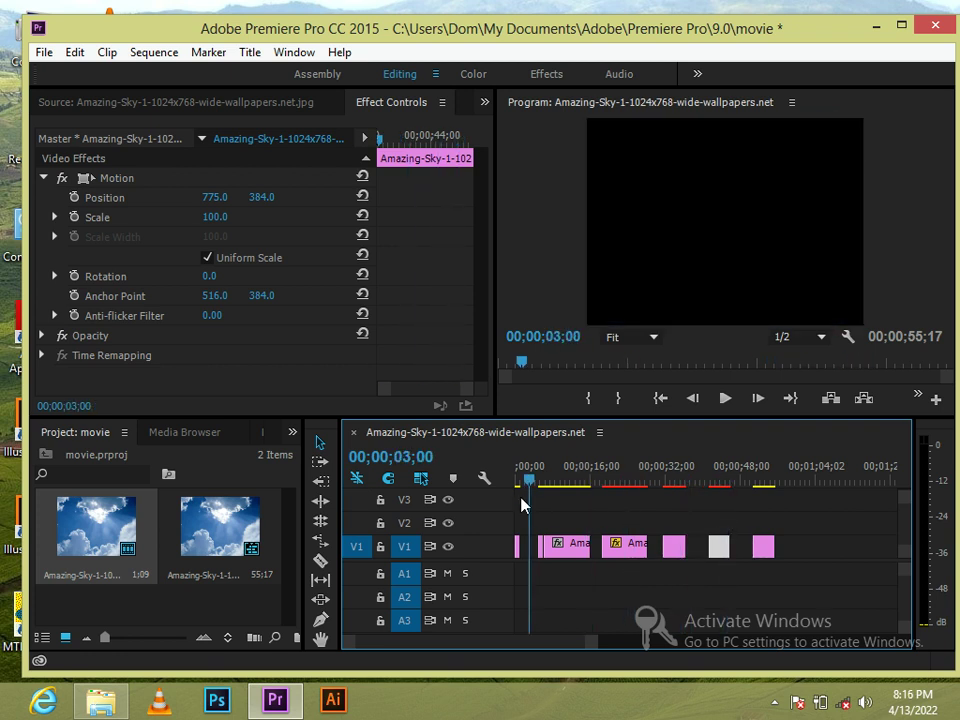
drag(686, 515, 518, 503)
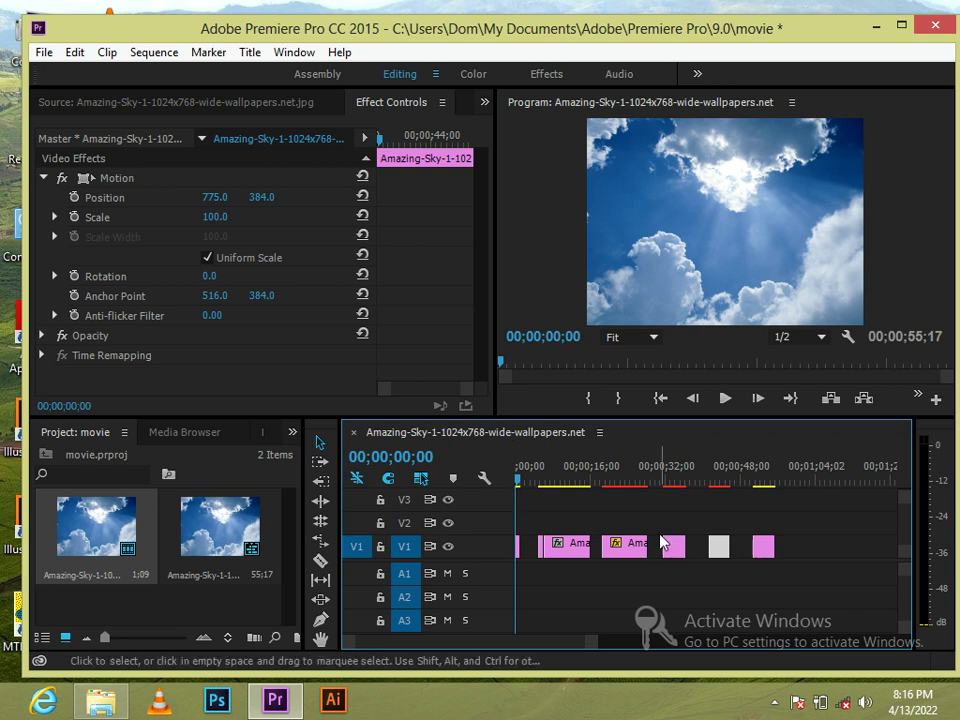
click(635, 556)
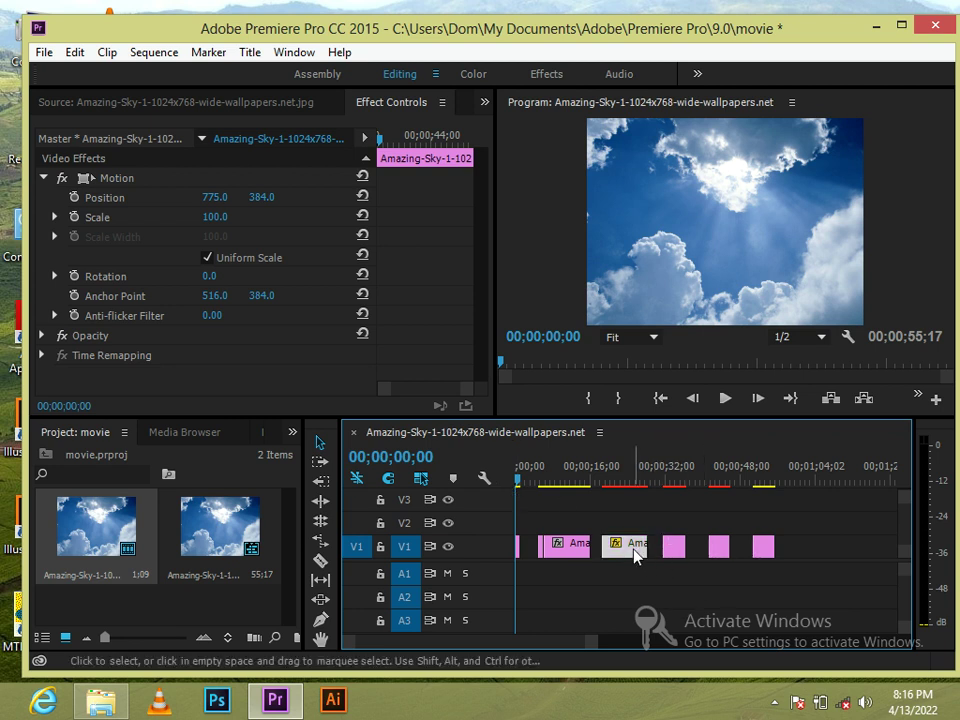
Step: Nudge the second fx clip slightly earlier and lift the first fx clip onto V2
drag(635, 556, 621, 557)
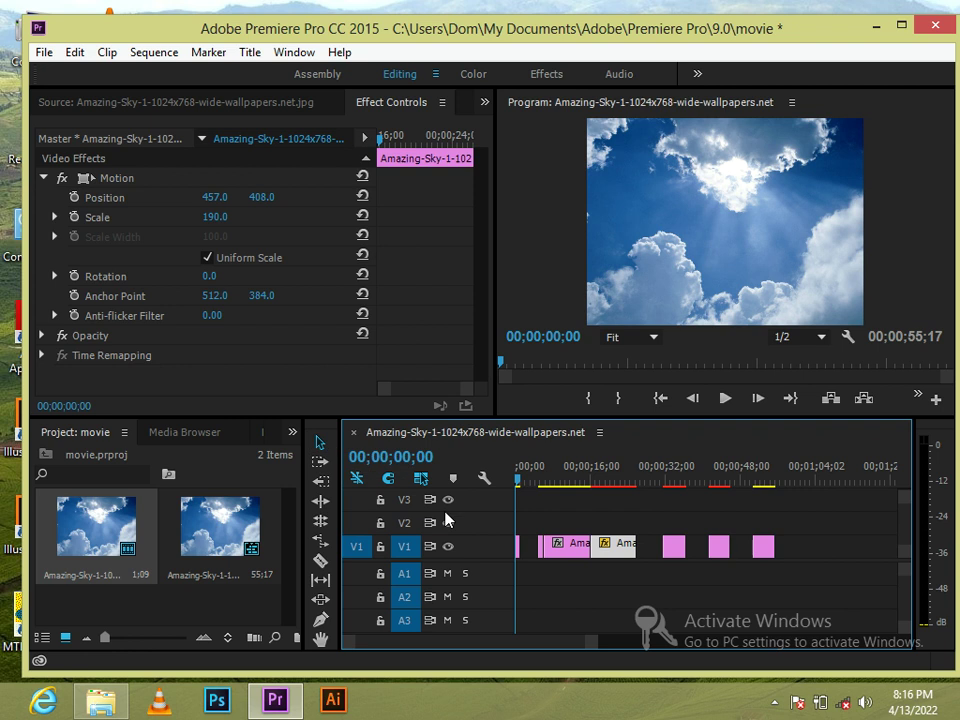
click(572, 550)
drag(572, 550, 572, 527)
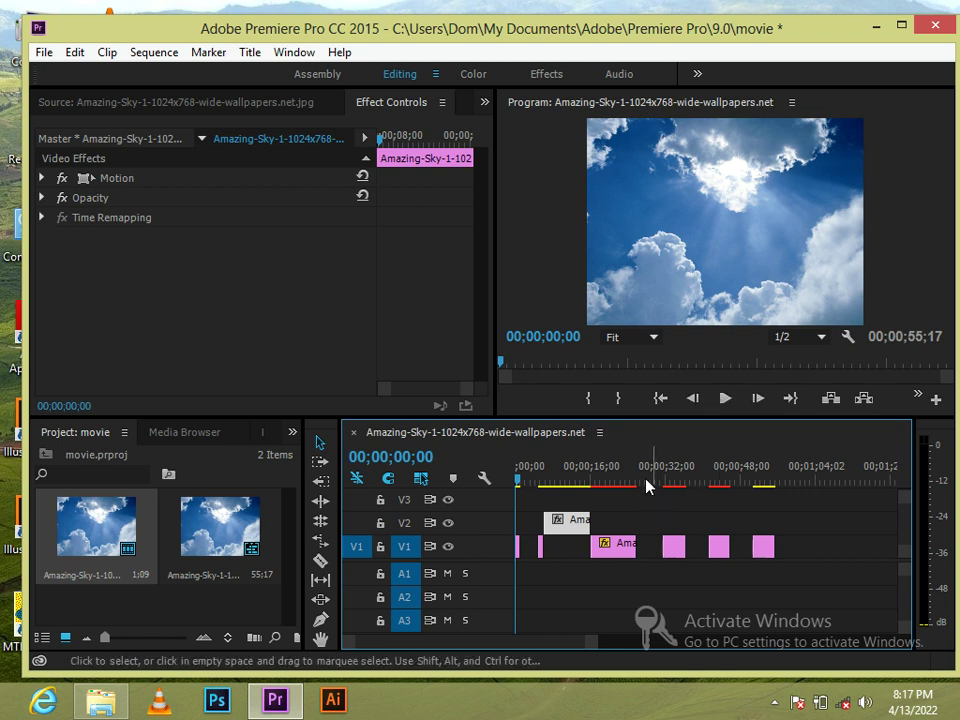
click(725, 401)
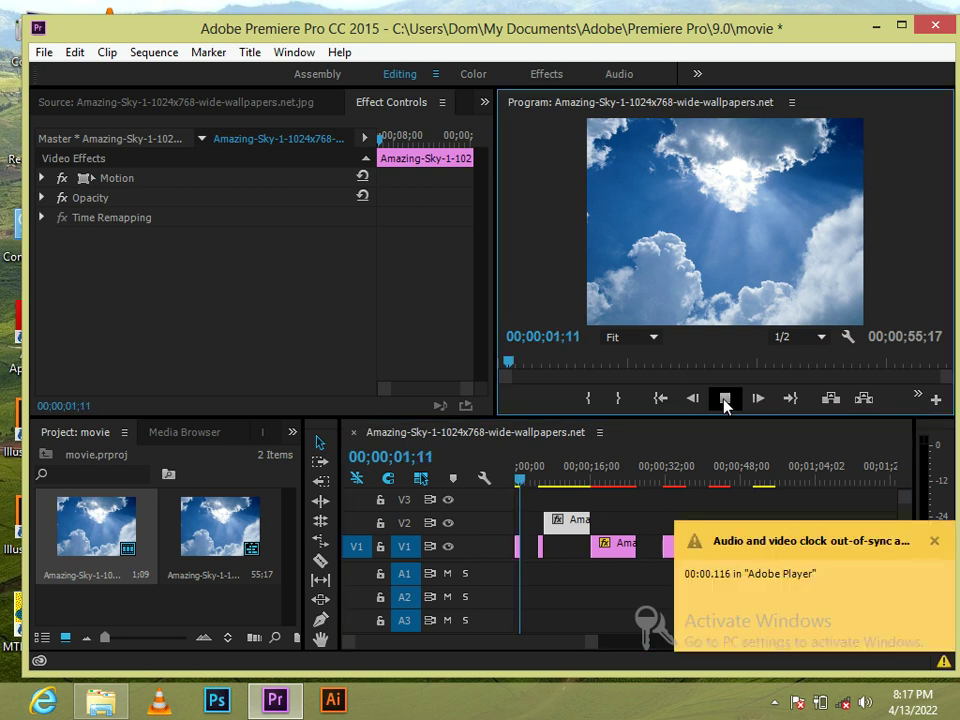
Step: Play the sequence through to 00;00;51;17, dismissing out-of-sync warnings and jumping to about 11, 15 and 29 seconds
click(936, 541)
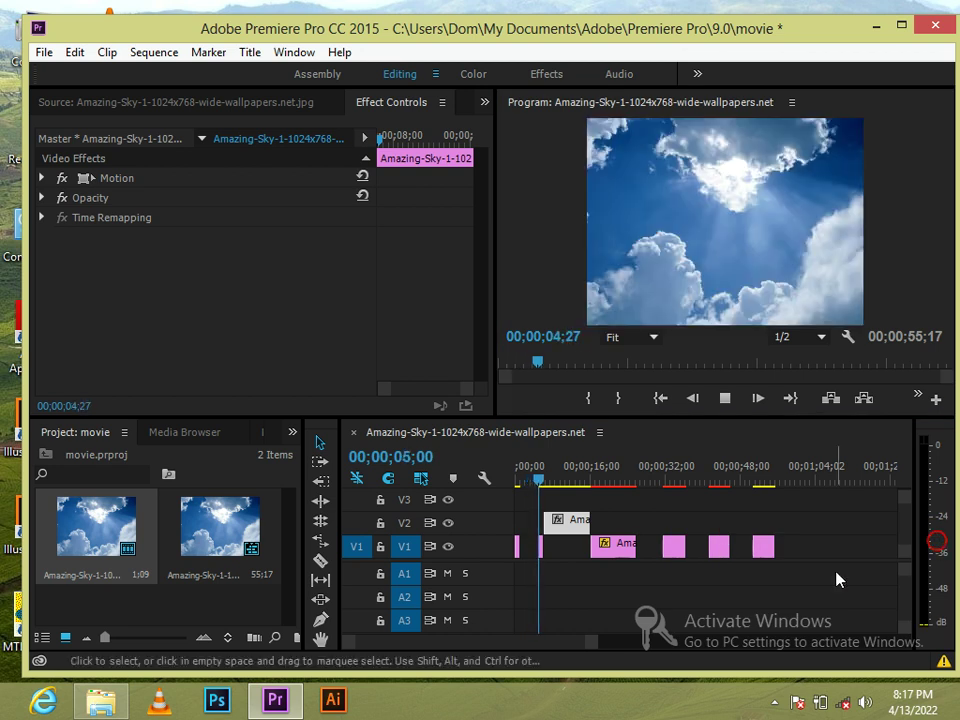
click(588, 490)
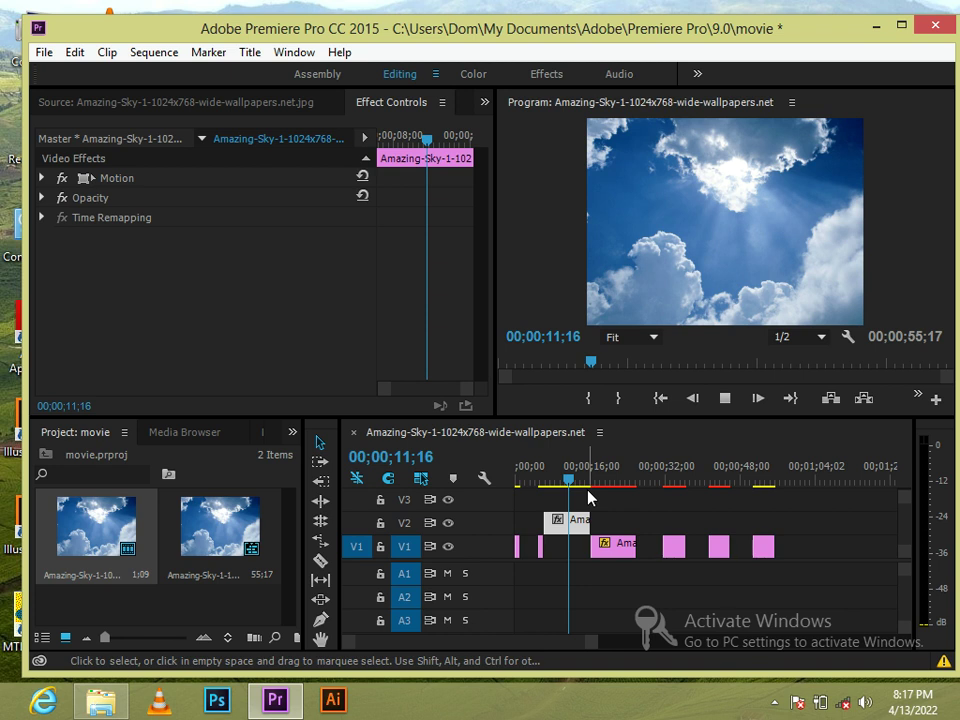
click(588, 490)
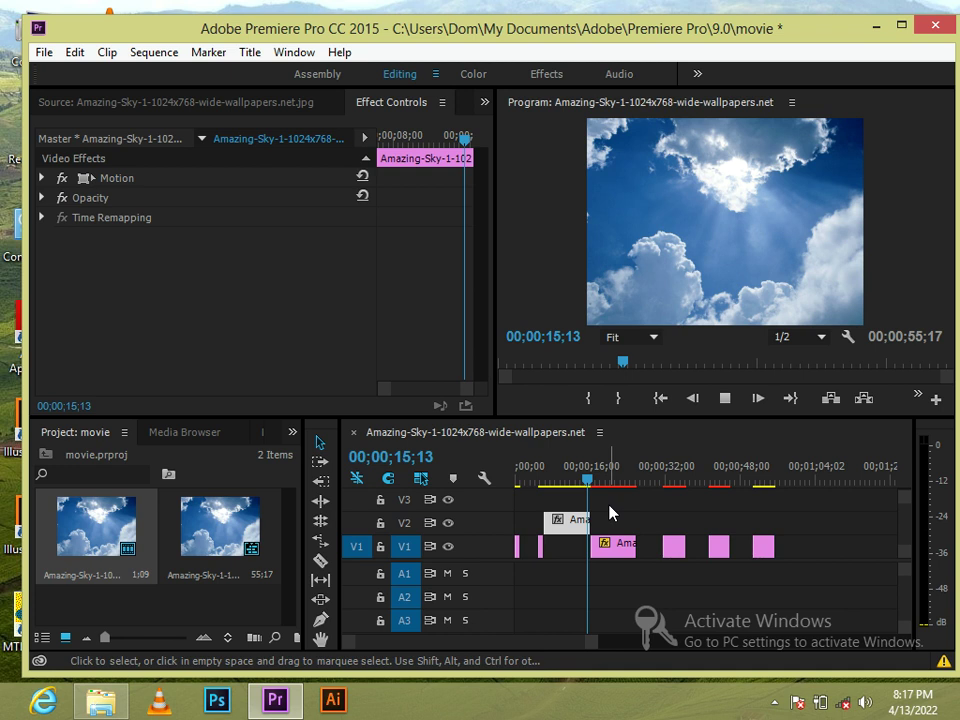
click(655, 481)
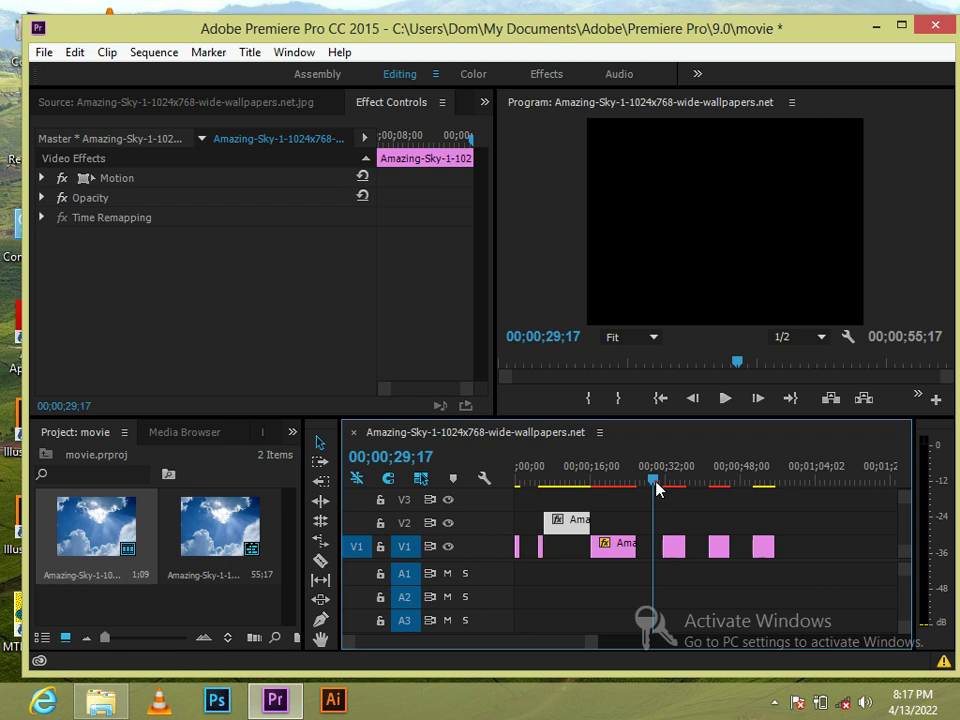
click(652, 481)
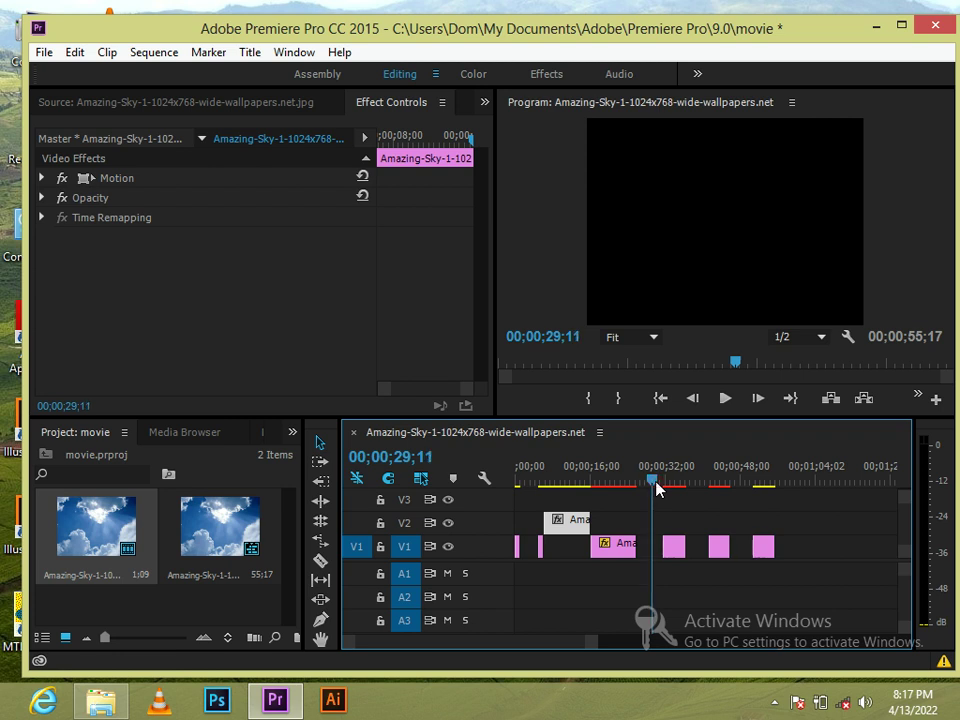
click(725, 398)
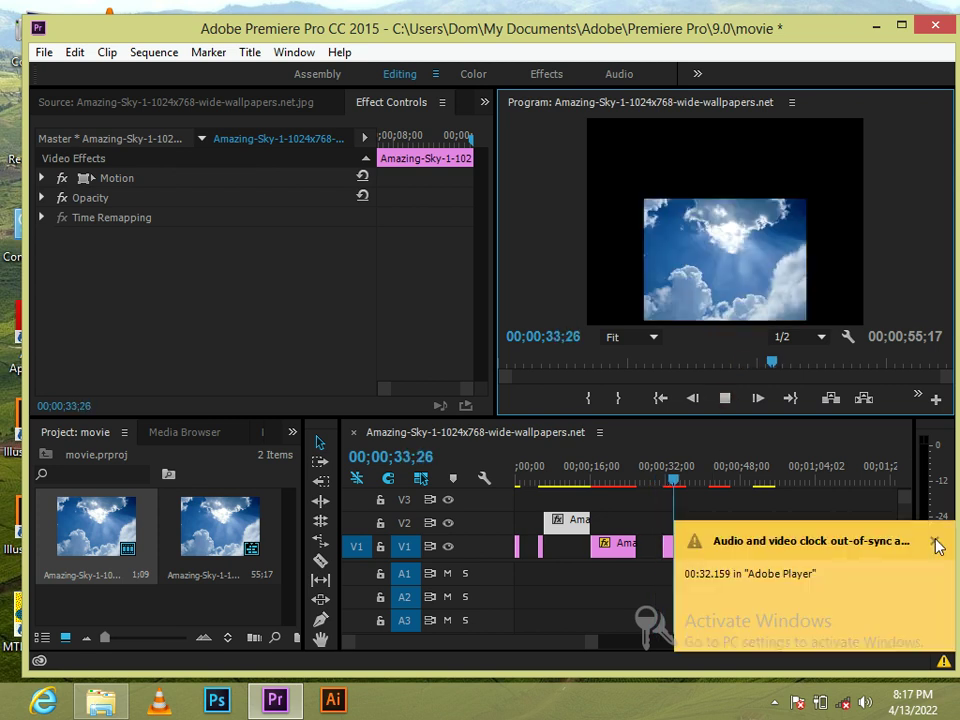
click(936, 543)
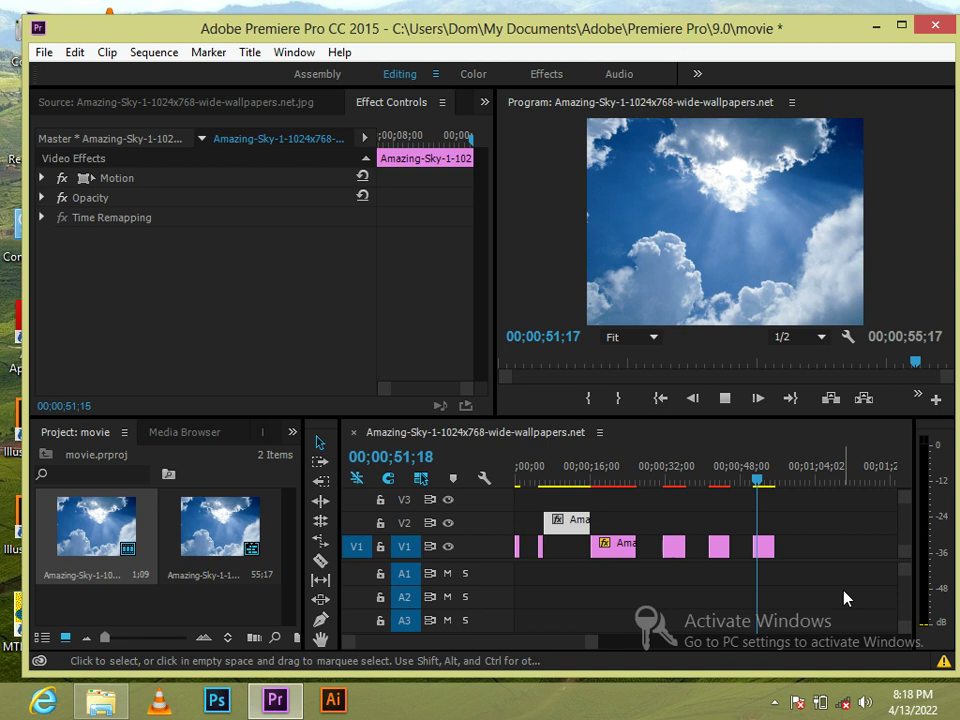
click(774, 703)
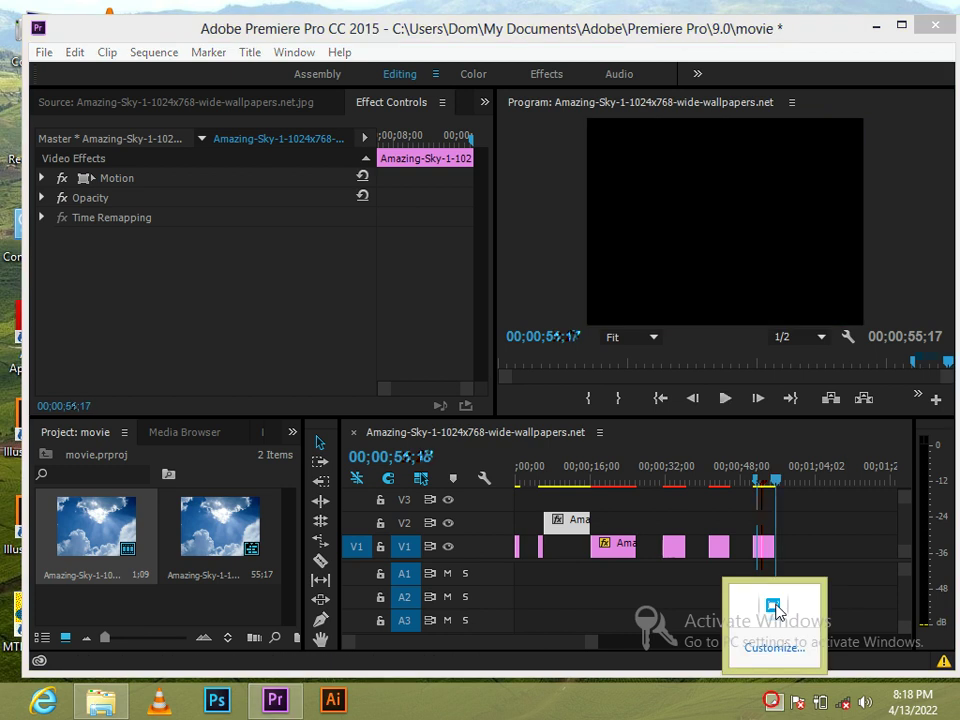